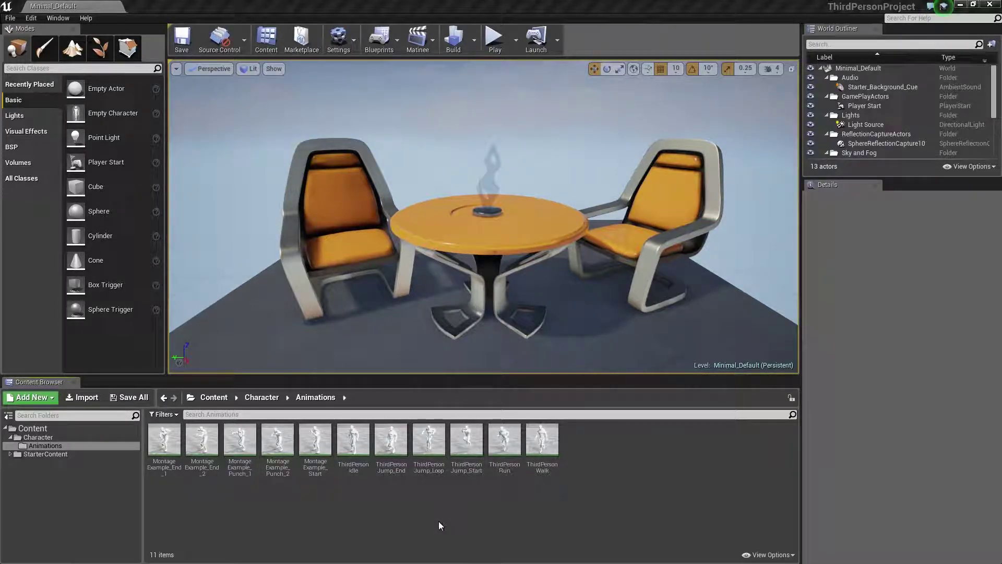
# - Examine the animation asset types available for filtering the content
pyautogui.click(162, 417)
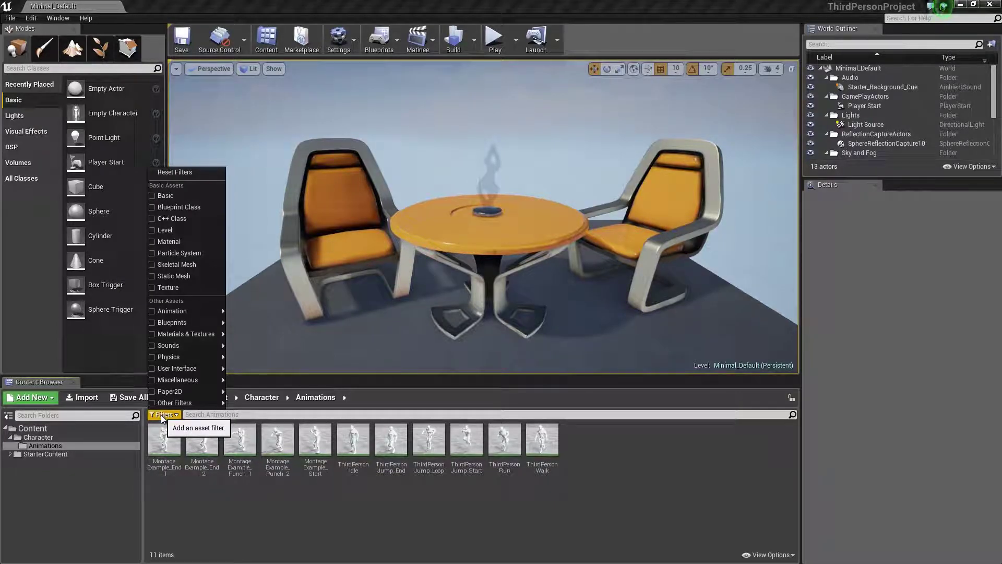
pyautogui.moveTo(187, 312)
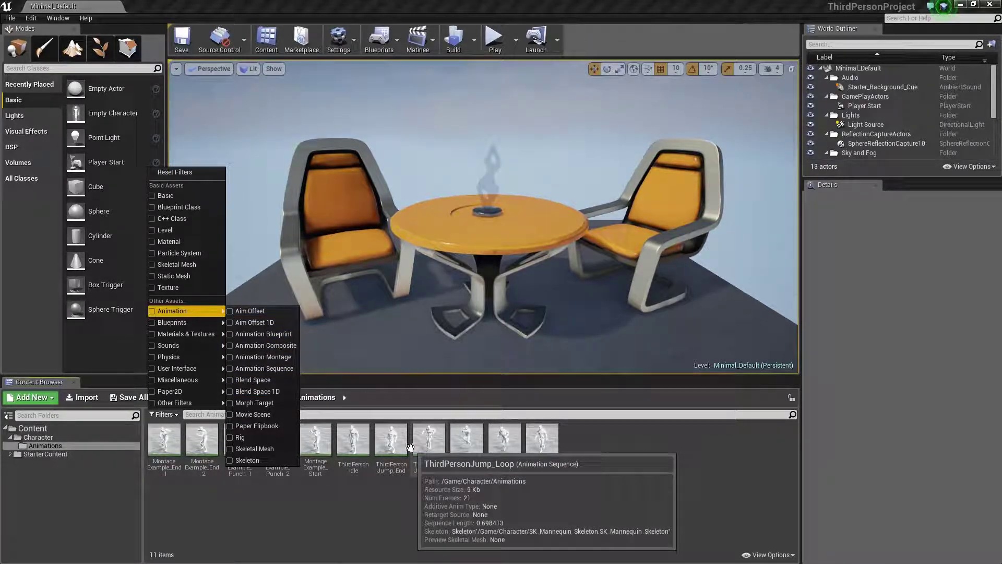
pyautogui.click(322, 546)
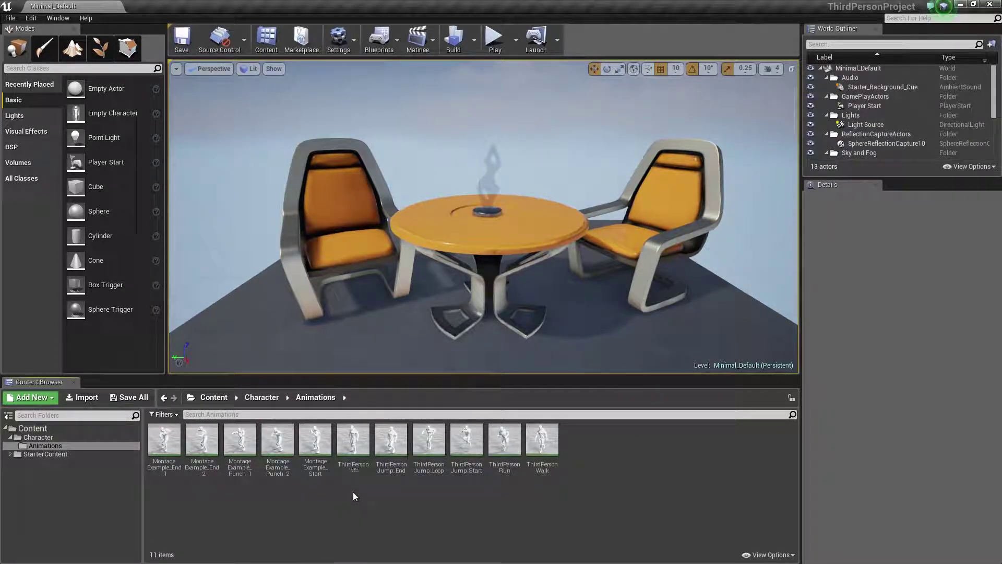
# - Open the ThirdPersonIdle animation, look over its Mesh mode, and switch to Skeleton mode
pyautogui.doubleClick(353, 441)
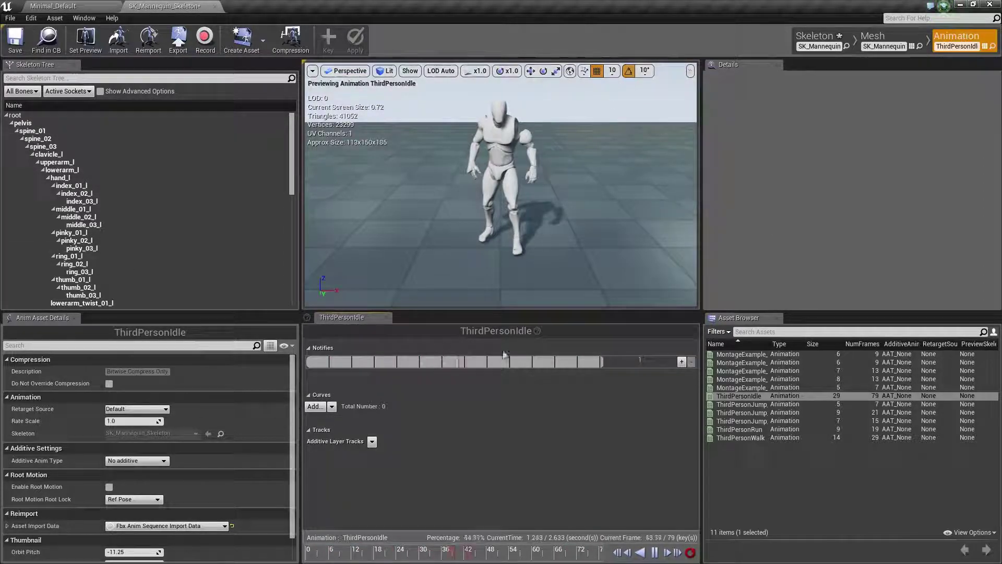
pyautogui.click(878, 36)
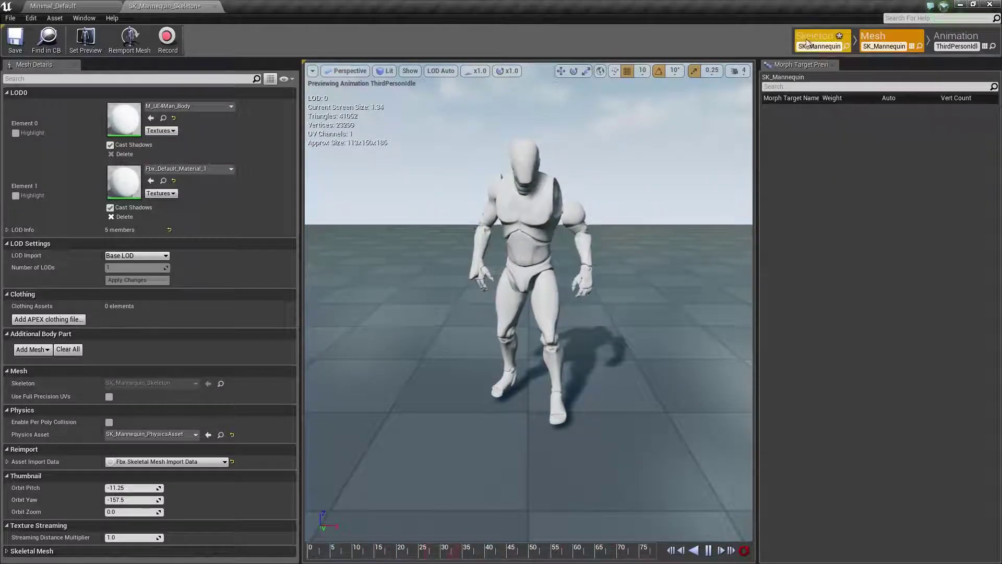
pyautogui.click(808, 43)
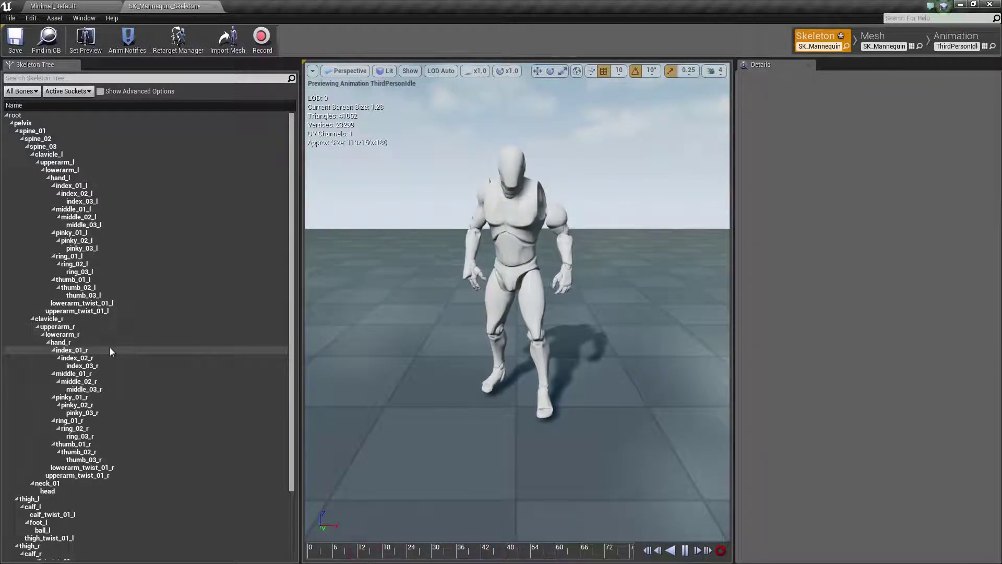
# - Add a socket to the hand_r bone in the skeleton hierarchy
pyautogui.click(87, 344)
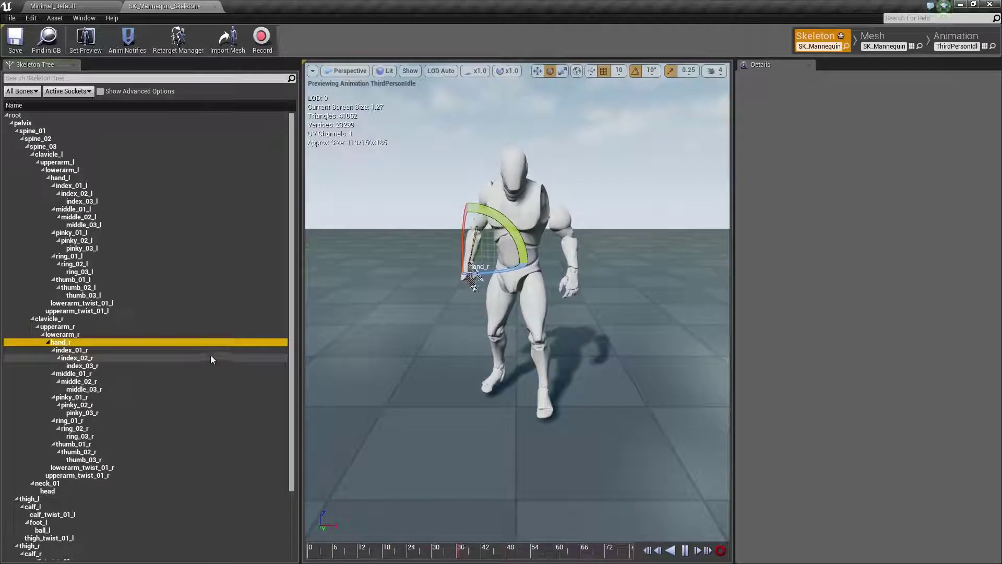
pyautogui.rightClick(77, 342)
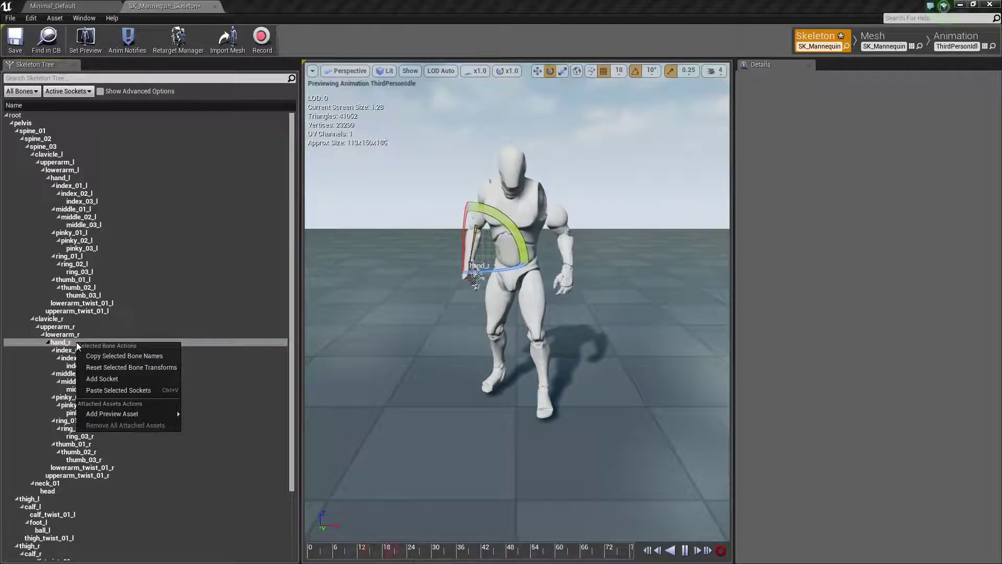
pyautogui.click(107, 377)
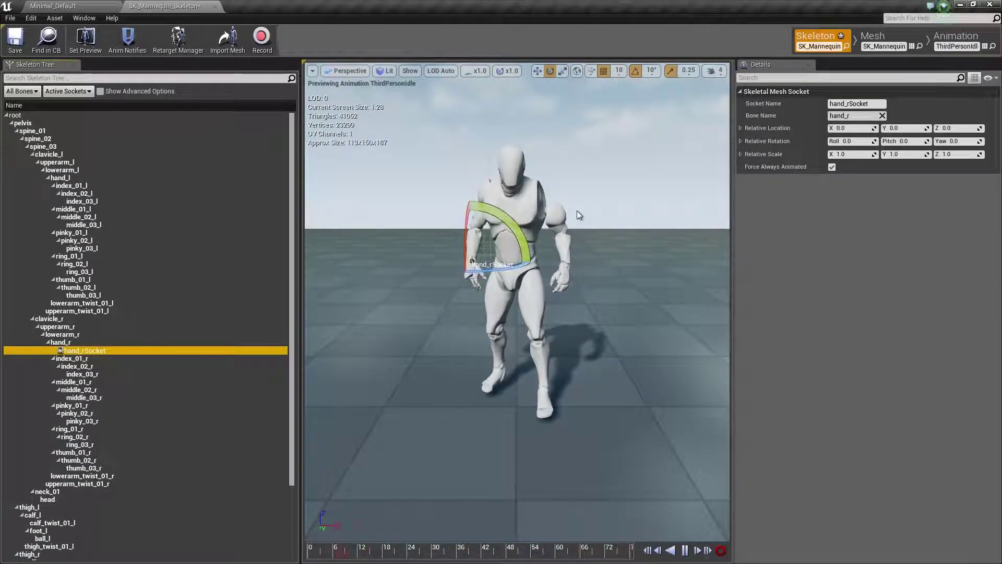
# - Move the right-hand socket to a relative location of about X -11.9, Y 3.6, Z -1.0
pyautogui.moveTo(577, 211); pyautogui.dragTo(629, 218, button='right')
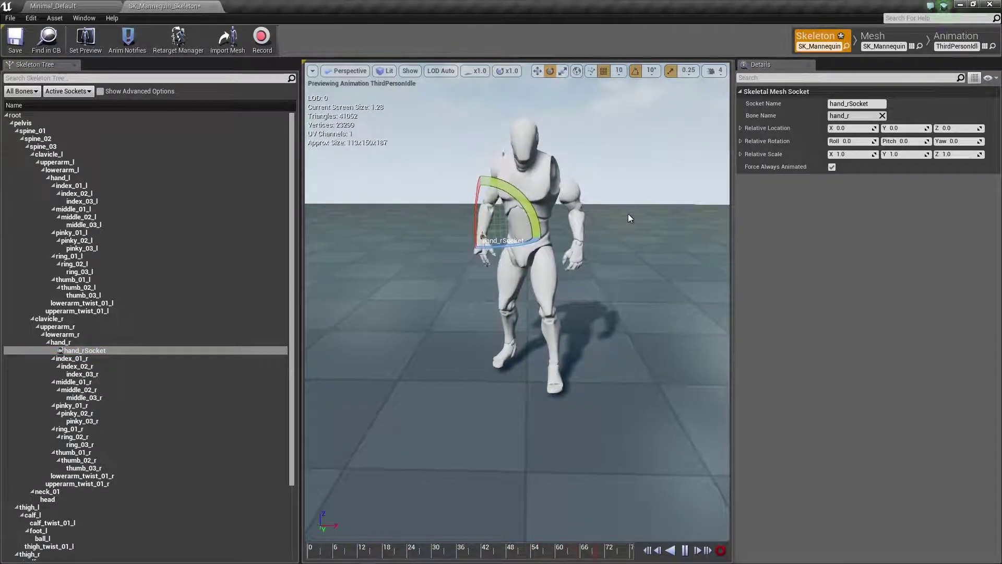
pyautogui.press('w')
pyautogui.moveTo(628, 214); pyautogui.dragTo(629, 194, button='right')
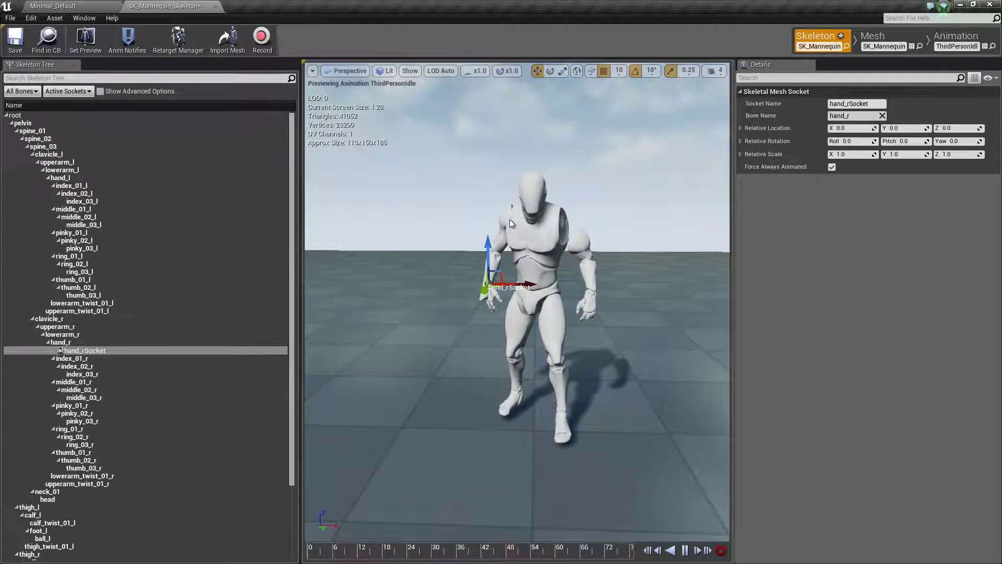
pyautogui.moveTo(489, 240); pyautogui.dragTo(539, 291)
pyautogui.moveTo(499, 255); pyautogui.dragTo(526, 304)
pyautogui.moveTo(526, 304); pyautogui.dragTo(517, 277, button='right')
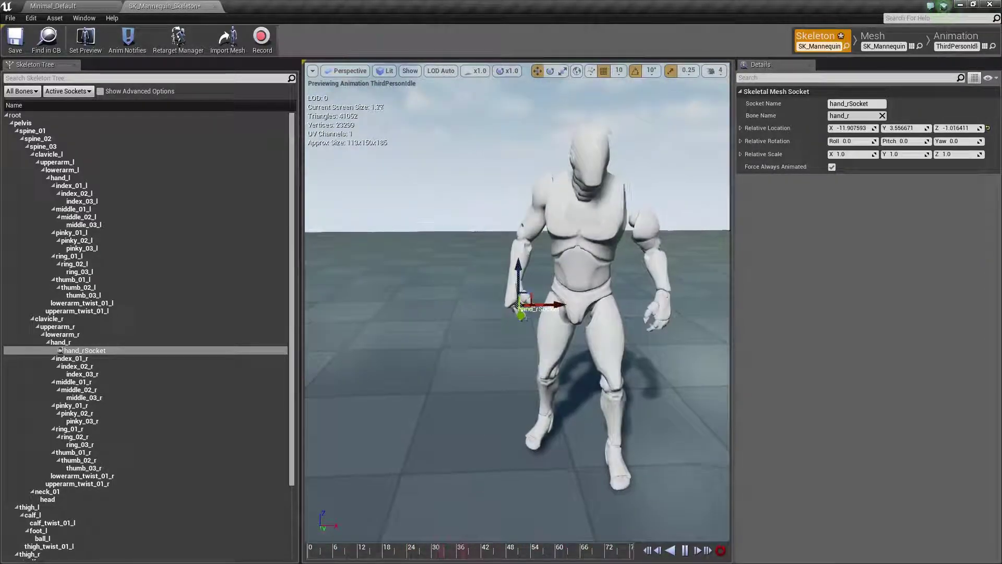
# - Inspect the right-hand socket up close, and select the spine_01 bone and inspect it up close
pyautogui.press('f')
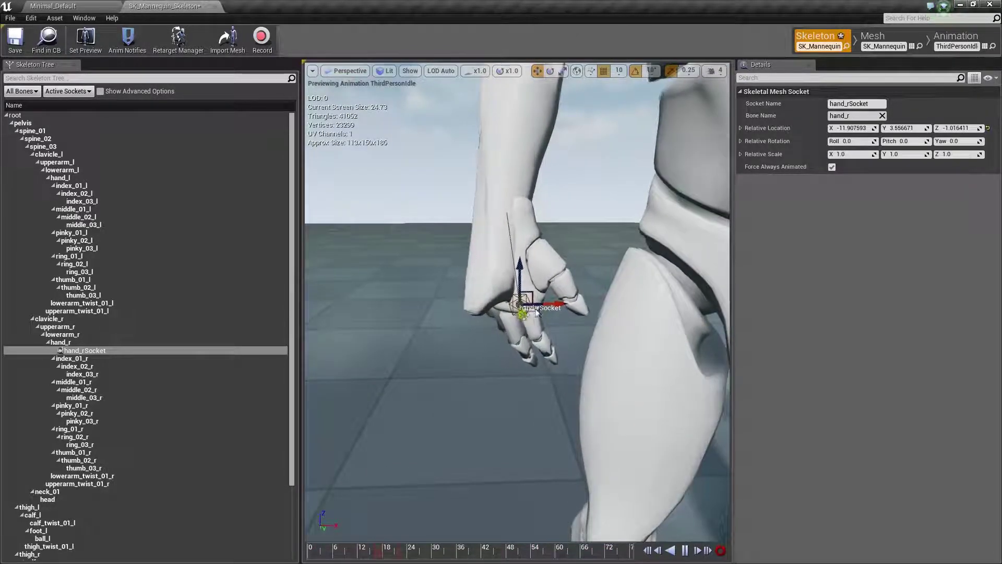
pyautogui.scroll(-10, 556, 290)
pyautogui.click(556, 290)
pyautogui.scroll(10, 635, 348)
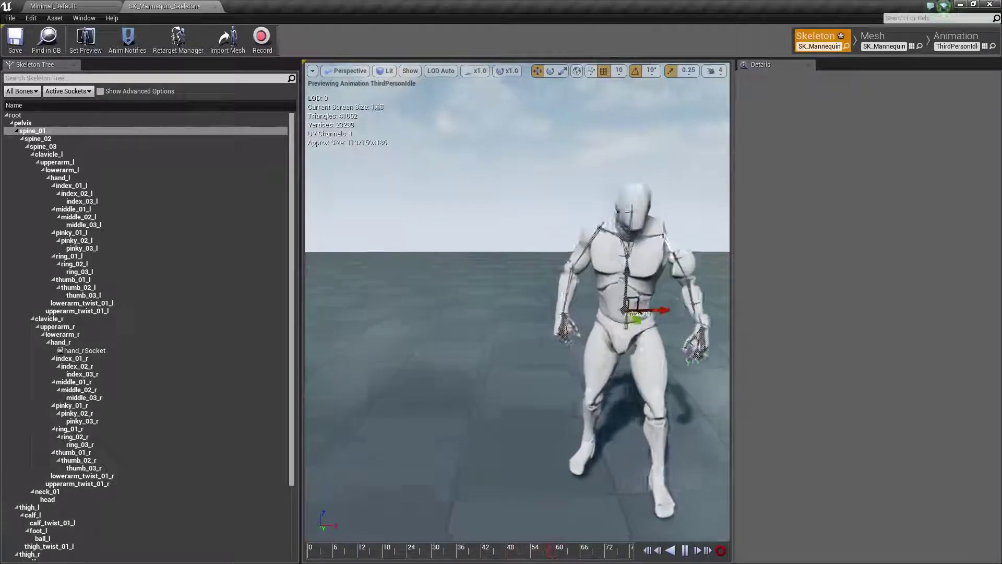
pyautogui.press('f')
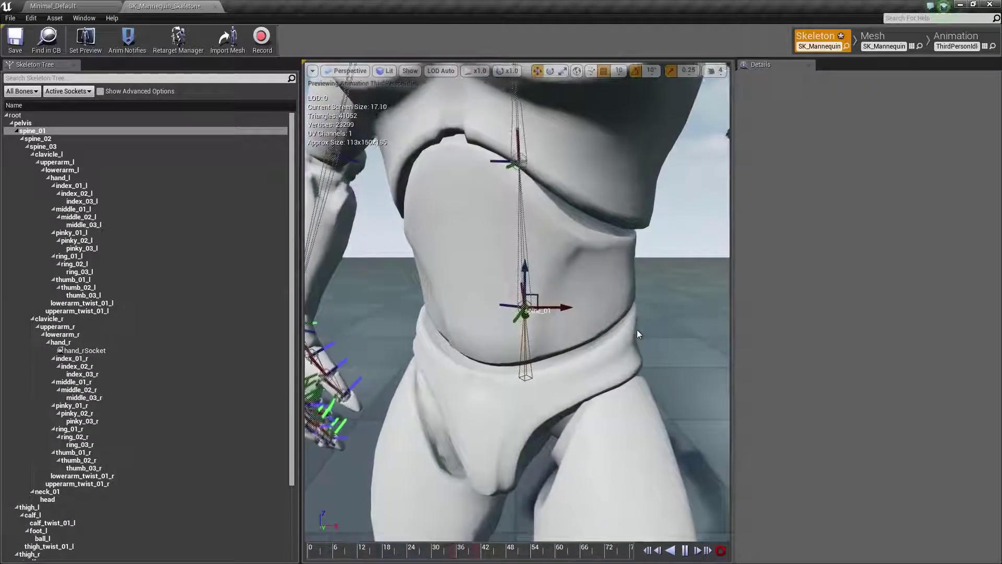
pyautogui.scroll(-8, 637, 330)
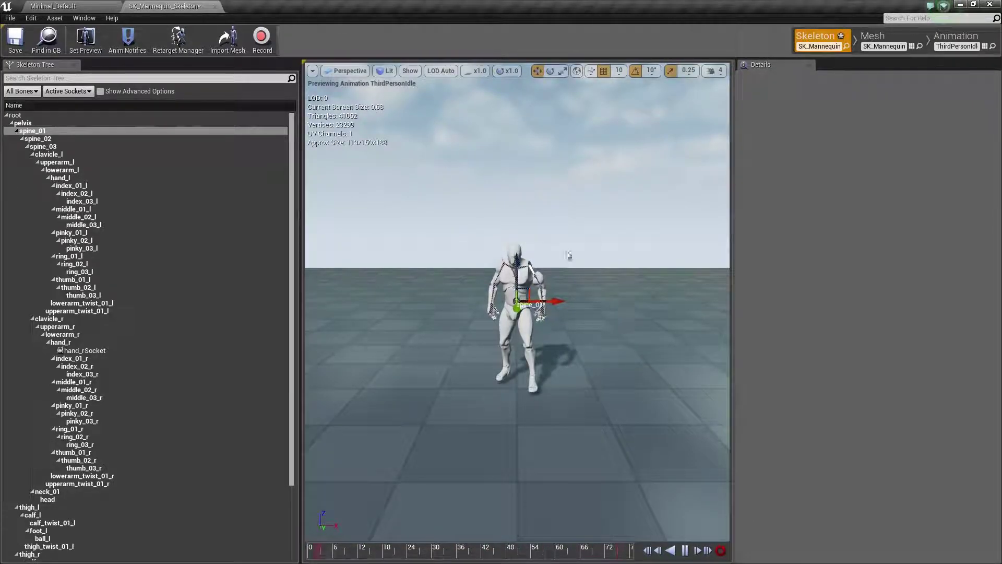
pyautogui.moveTo(568, 258); pyautogui.dragTo(538, 245, button='right')
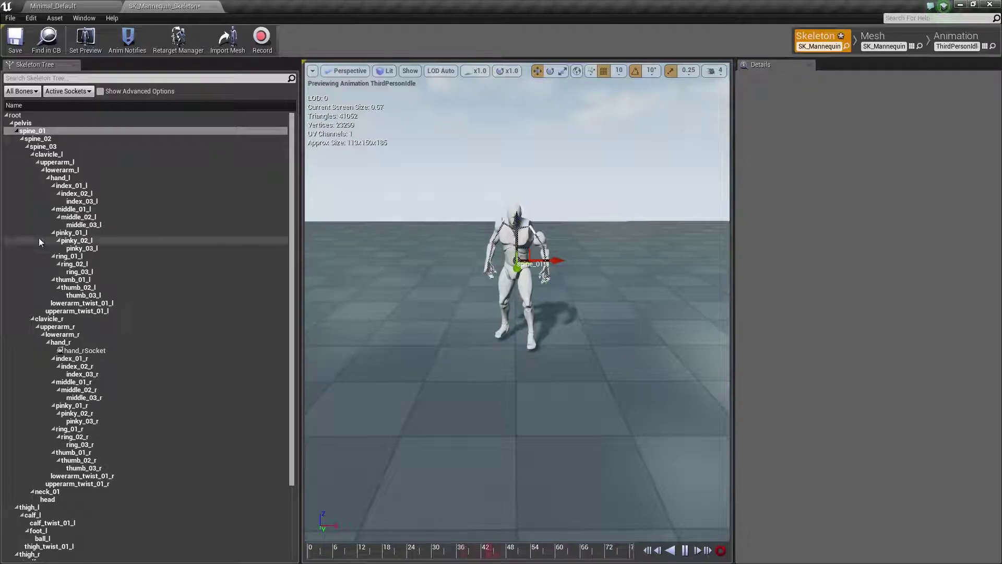
# - Delete the hand_rSocket socket from the skeleton
pyautogui.click(97, 351)
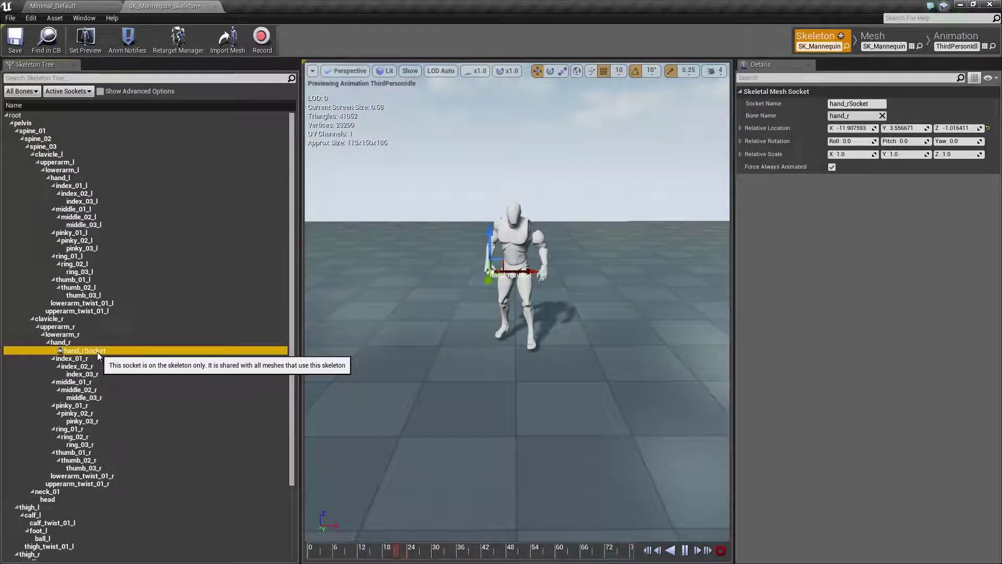
pyautogui.rightClick(97, 355)
pyautogui.click(122, 368)
# - Examine the mannequin from different viewpoints and distances and refocus the preview on it
pyautogui.moveTo(375, 335)
pyautogui.mouseDown()
pyautogui.moveTo(374, 281)
pyautogui.moveTo(375, 335)
pyautogui.mouseUp()
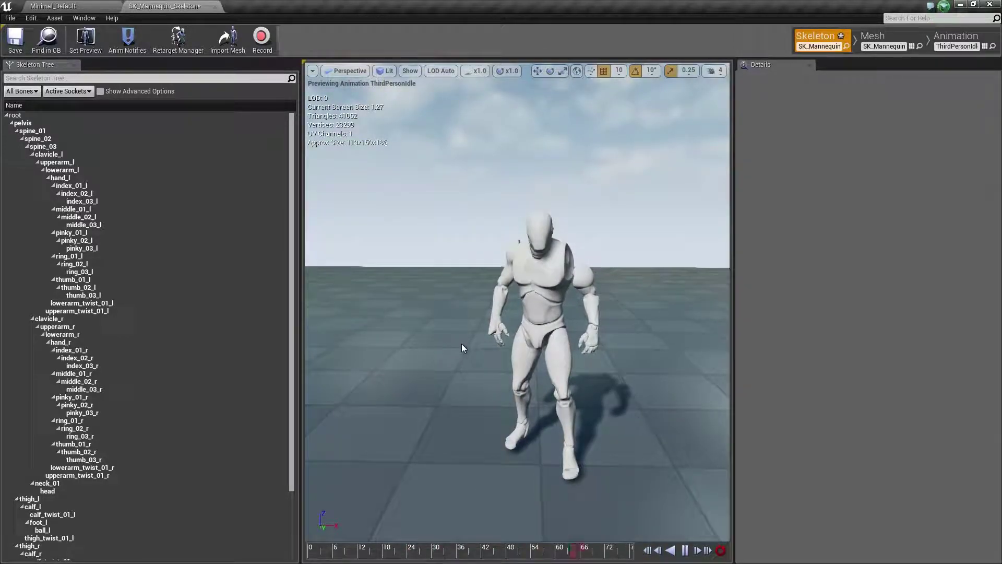
pyautogui.moveTo(464, 345); pyautogui.dragTo(505, 358, button='middle')
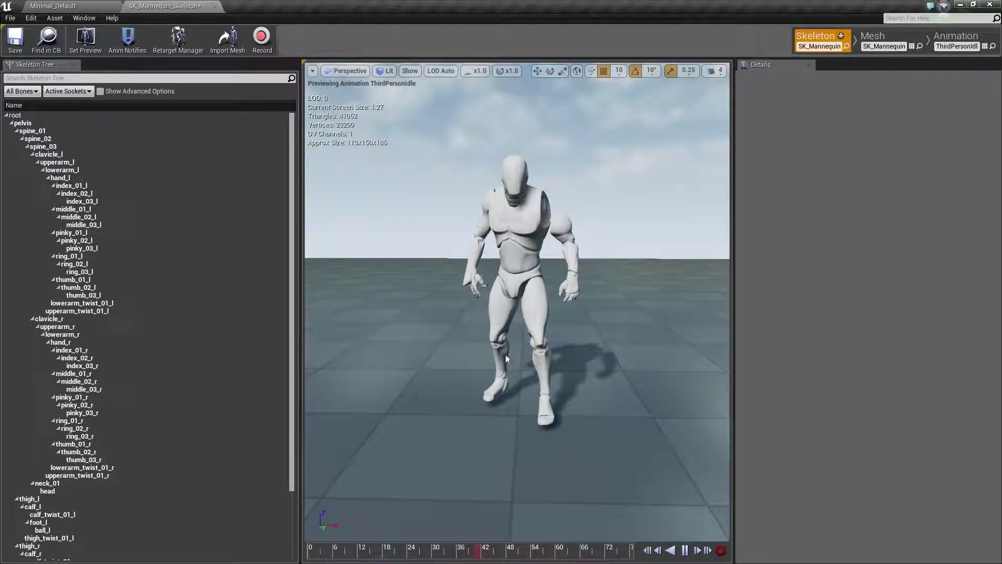
pyautogui.moveTo(582, 405); pyautogui.dragTo(493, 379, button='right')
pyautogui.press('s')
pyautogui.press('w')
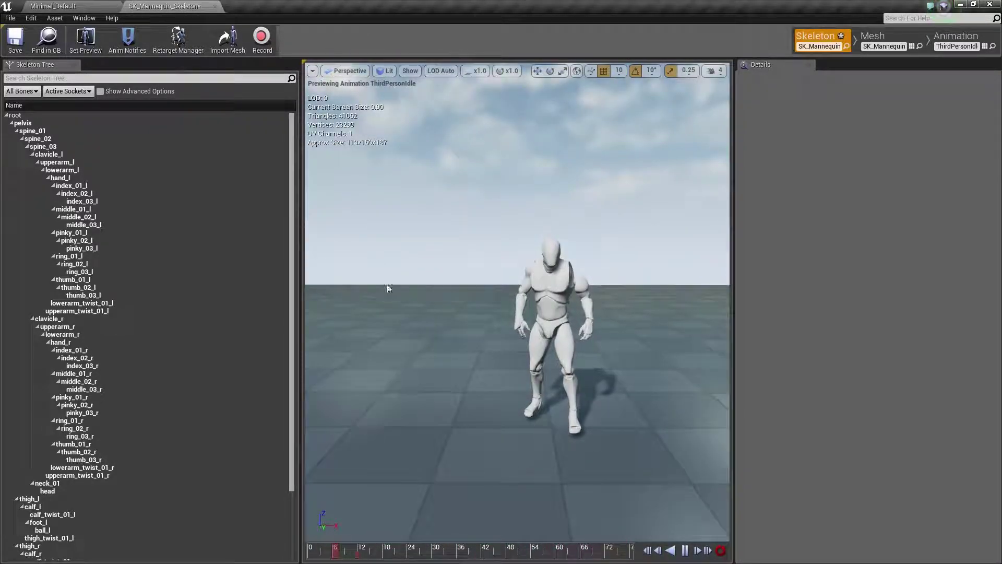
pyautogui.press('f')
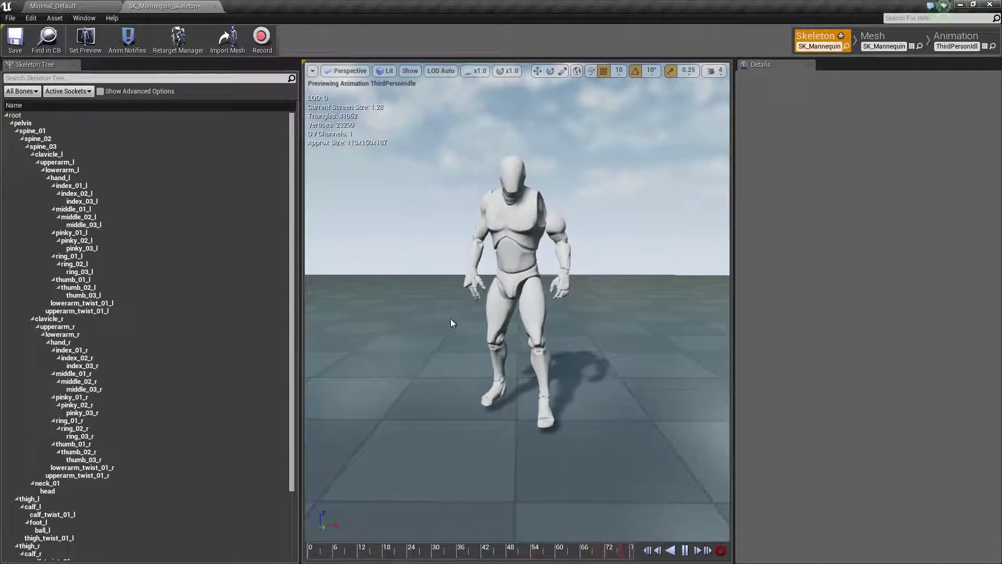
# - Look through the Mesh and Animation modes and return to Skeleton mode
pyautogui.click(886, 41)
pyautogui.click(957, 38)
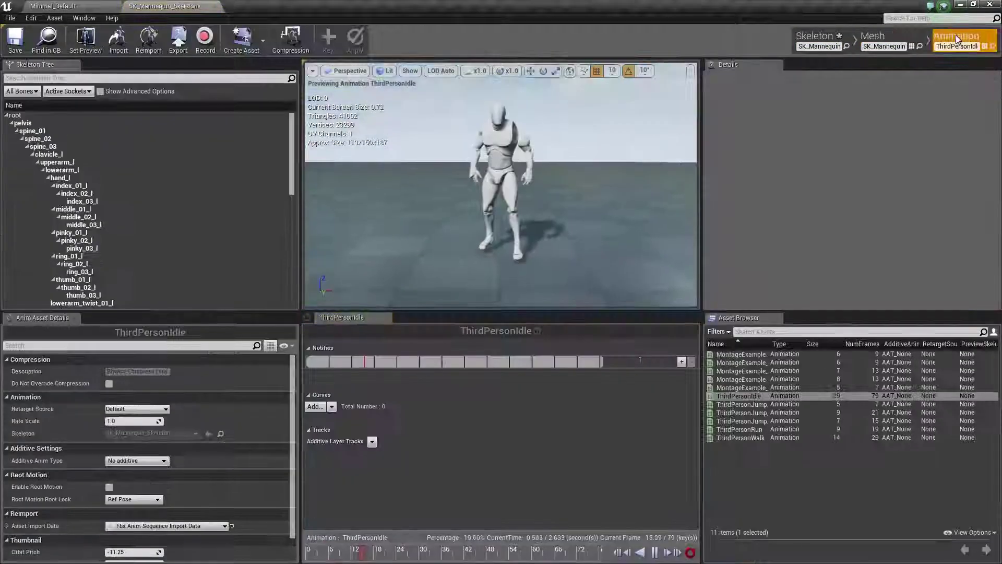
pyautogui.click(804, 42)
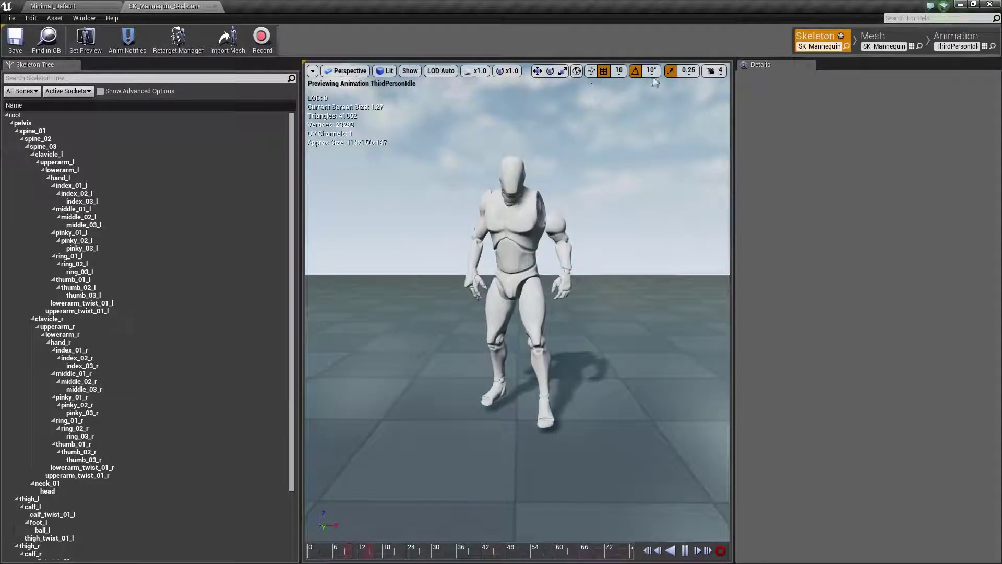
# - Review the preview mode options, view the mannequin in Top and Right orthographic views, and return to Perspective
pyautogui.click(313, 71)
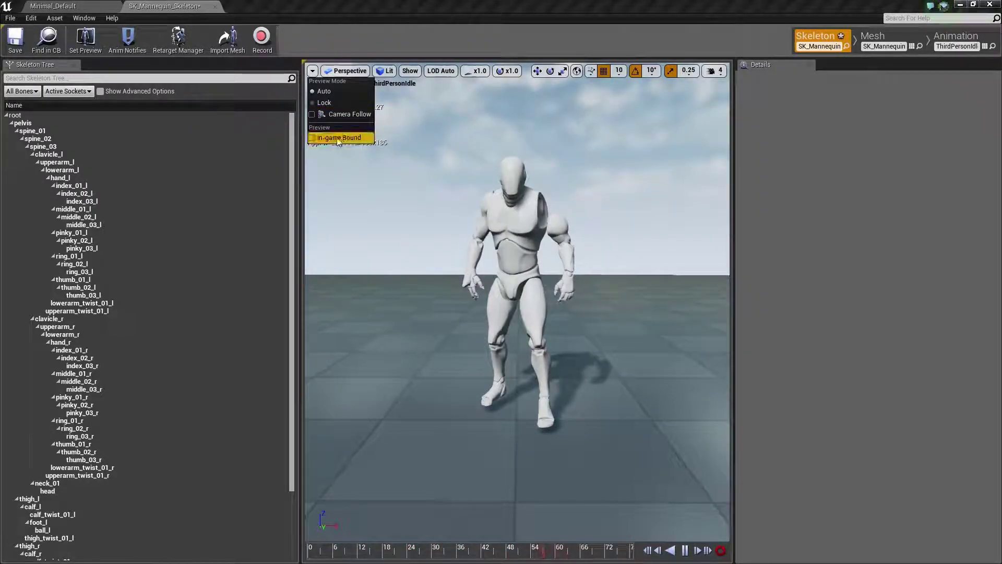
pyautogui.click(439, 134)
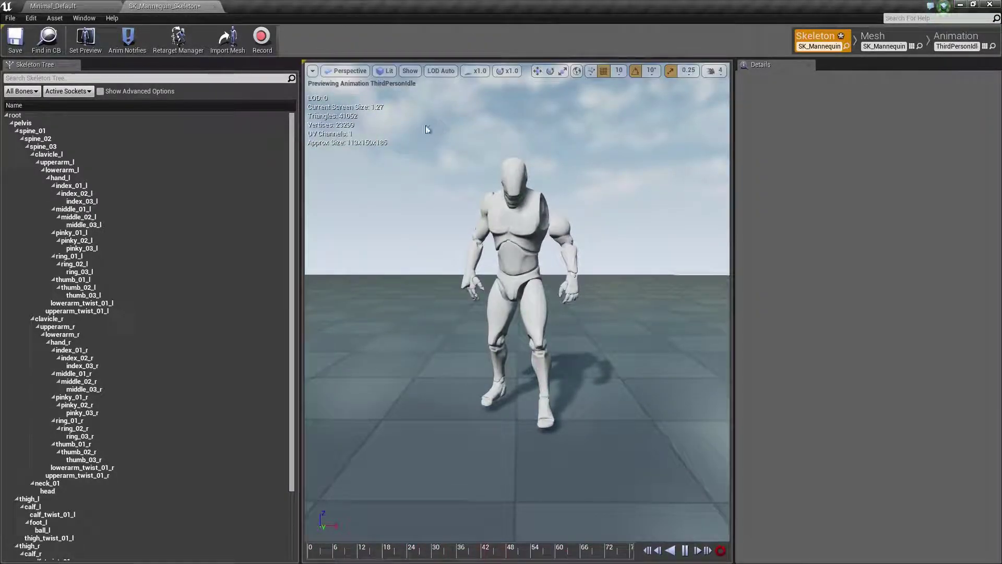
pyautogui.click(351, 72)
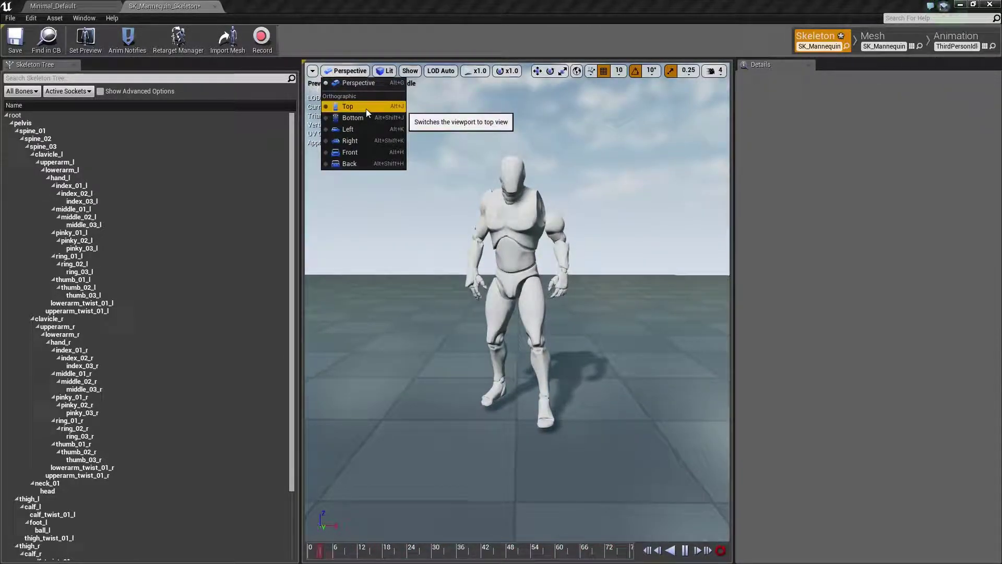
pyautogui.click(366, 109)
pyautogui.click(339, 73)
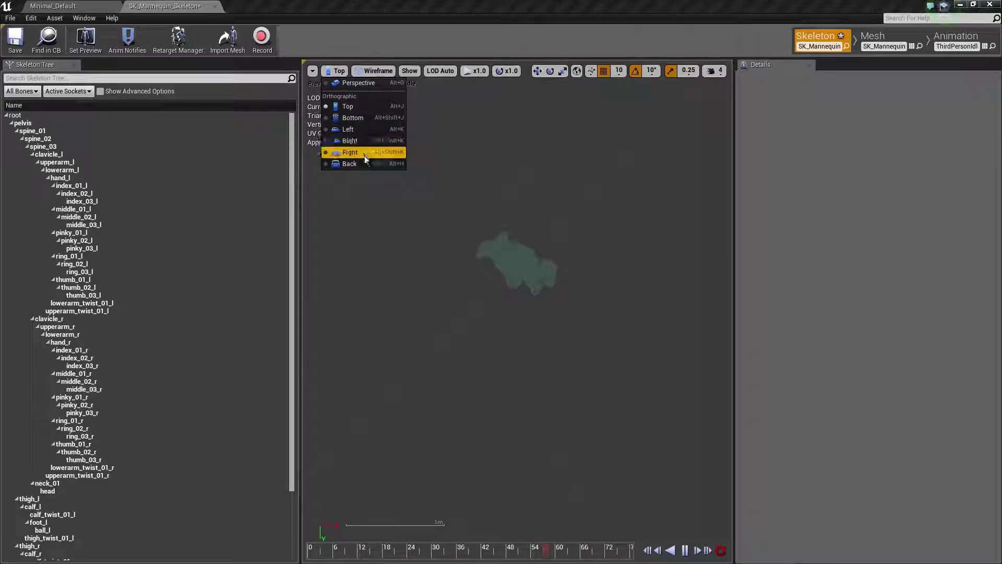
pyautogui.click(364, 146)
pyautogui.click(336, 71)
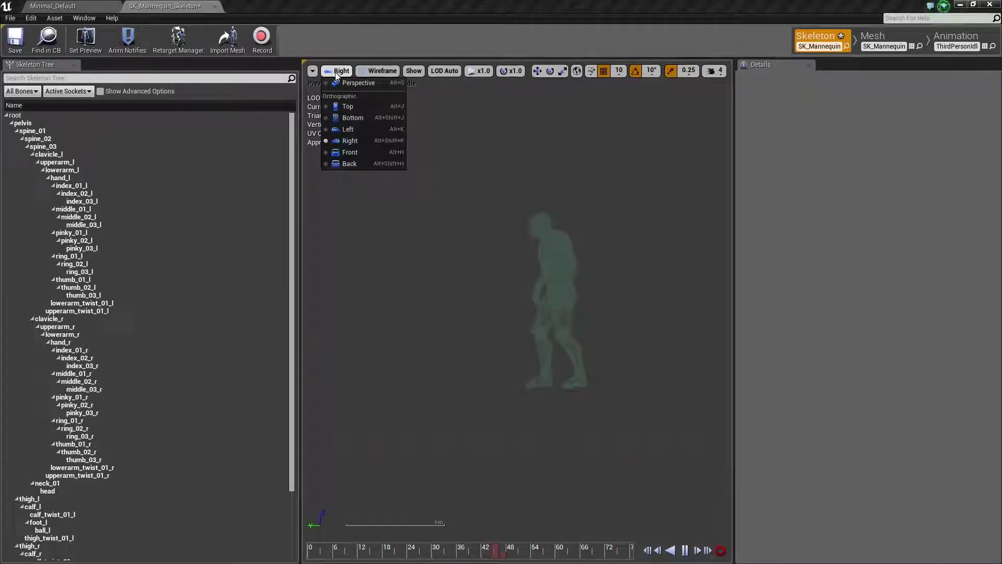
pyautogui.click(345, 85)
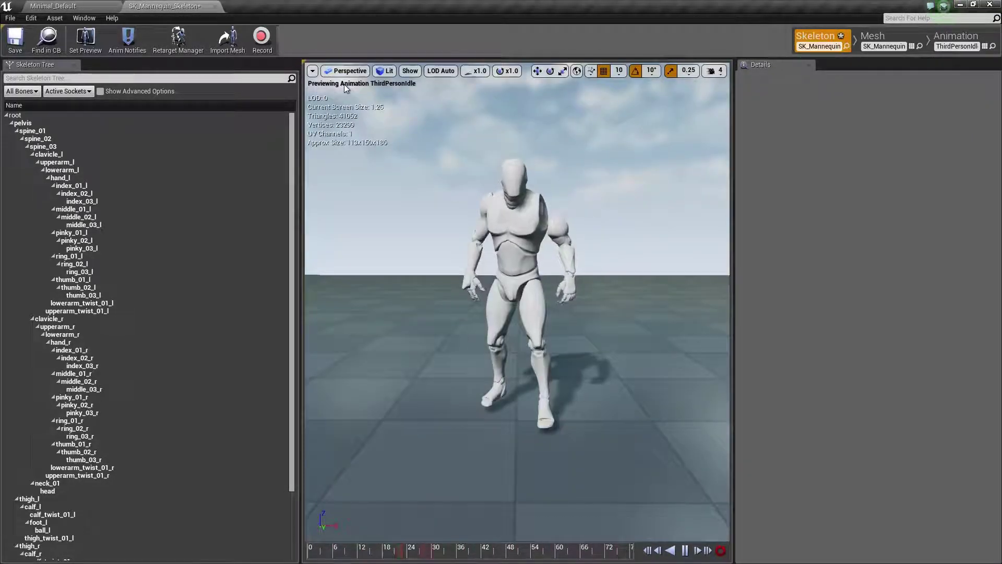
# - Preview the mannequin in the Unlit and Wireframe view modes and return to Lit
pyautogui.click(386, 72)
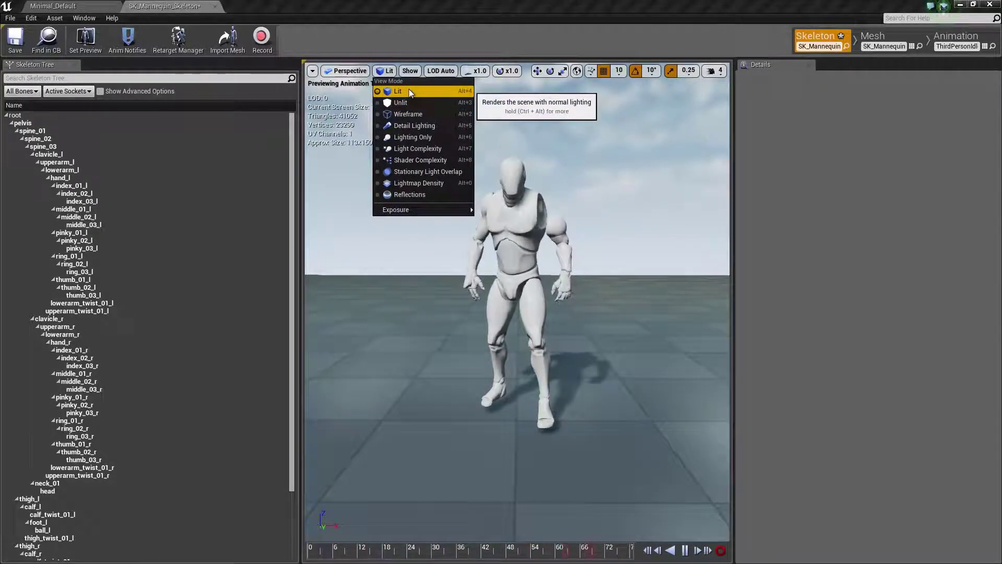
pyautogui.click(413, 103)
pyautogui.click(391, 72)
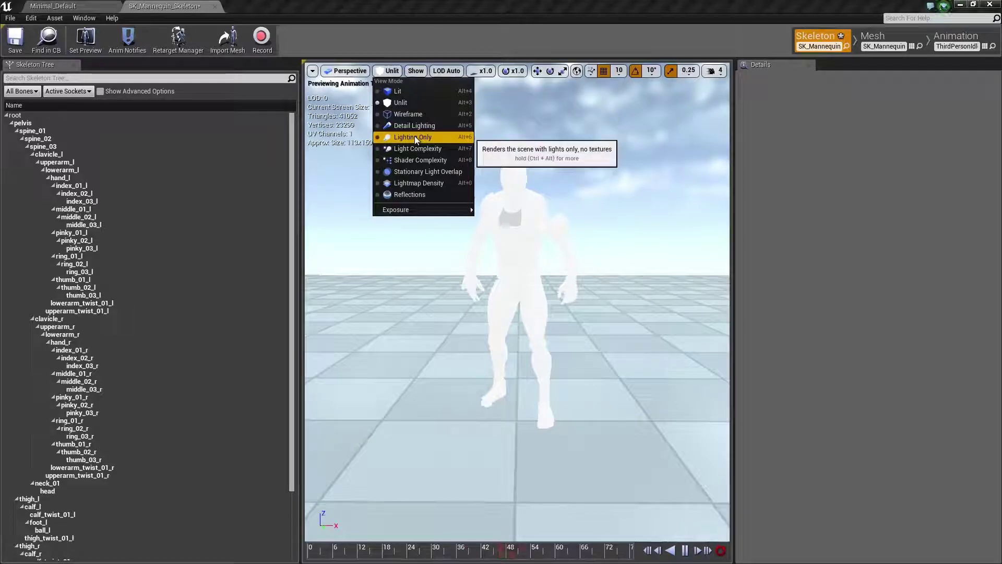
pyautogui.click(409, 114)
pyautogui.click(389, 72)
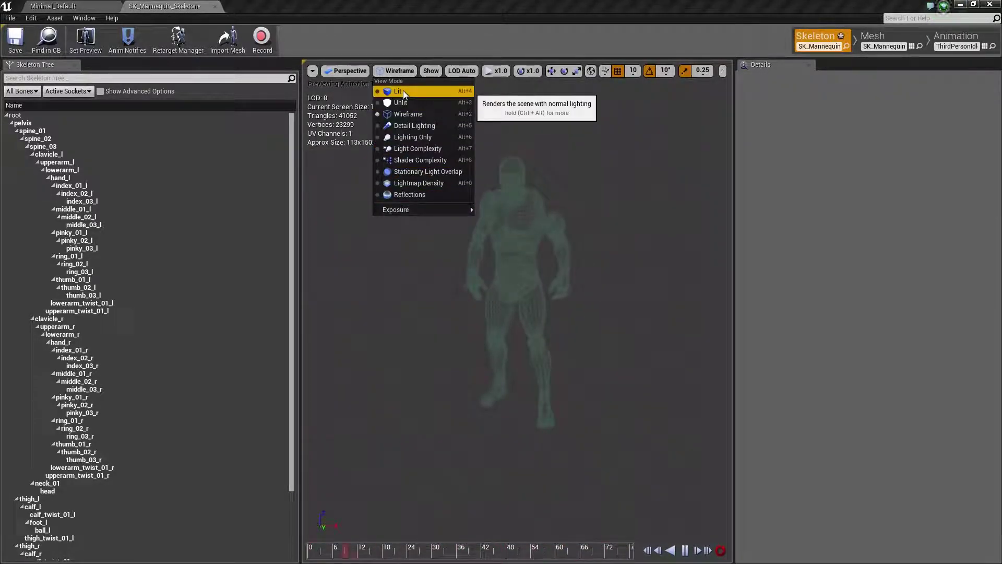
pyautogui.click(403, 91)
# - Turn on the display of the skeleton's bones over the mannequin mesh
pyautogui.click(410, 71)
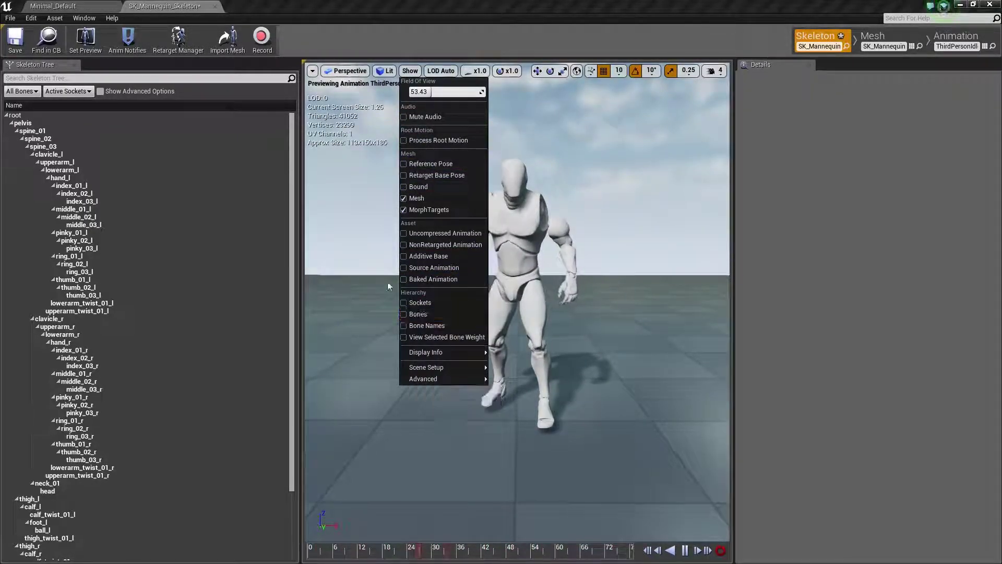
pyautogui.click(409, 314)
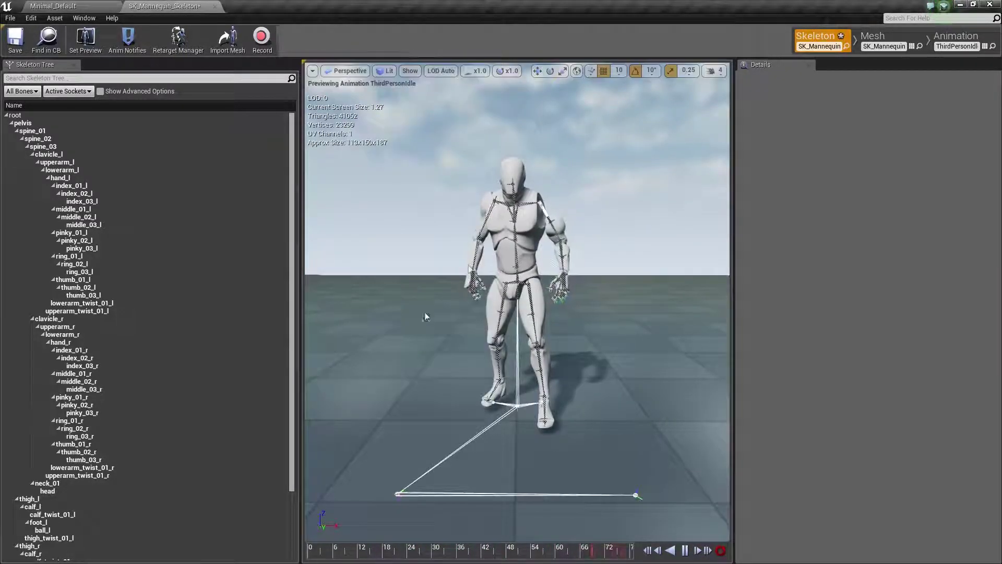
# - Preview the bone names over the mannequin and turn off the display of both bones and bone names
pyautogui.click(410, 71)
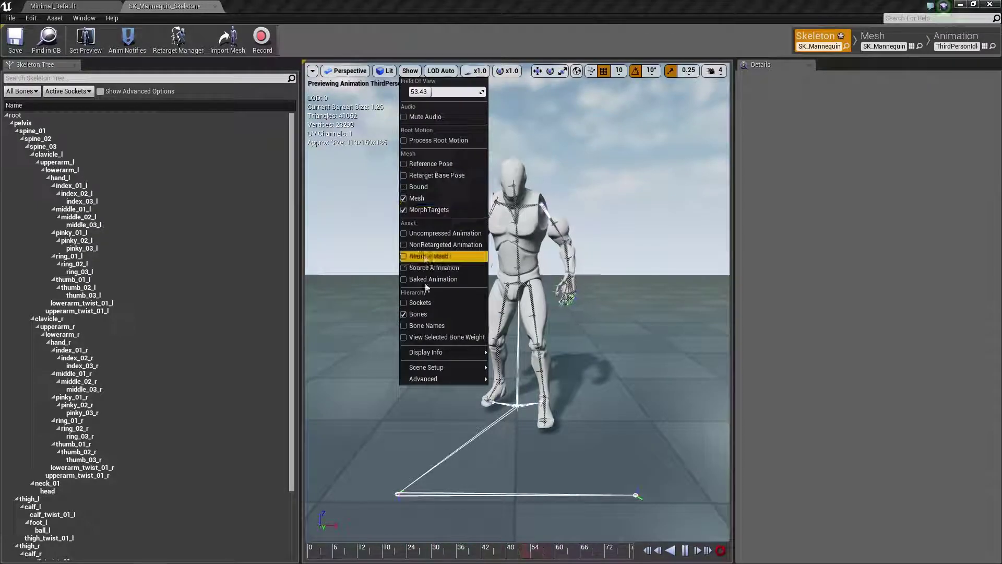
pyautogui.click(423, 330)
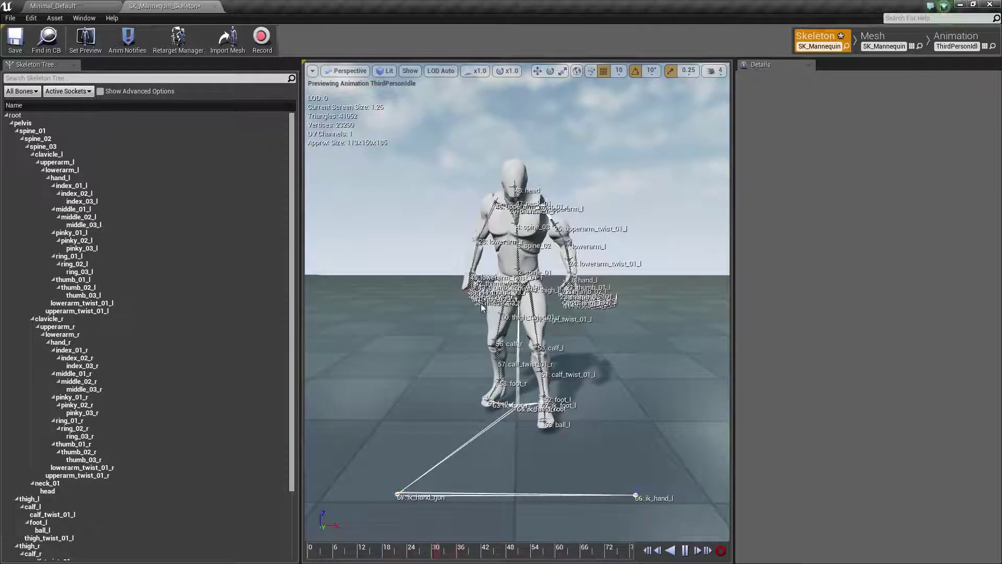
pyautogui.click(409, 71)
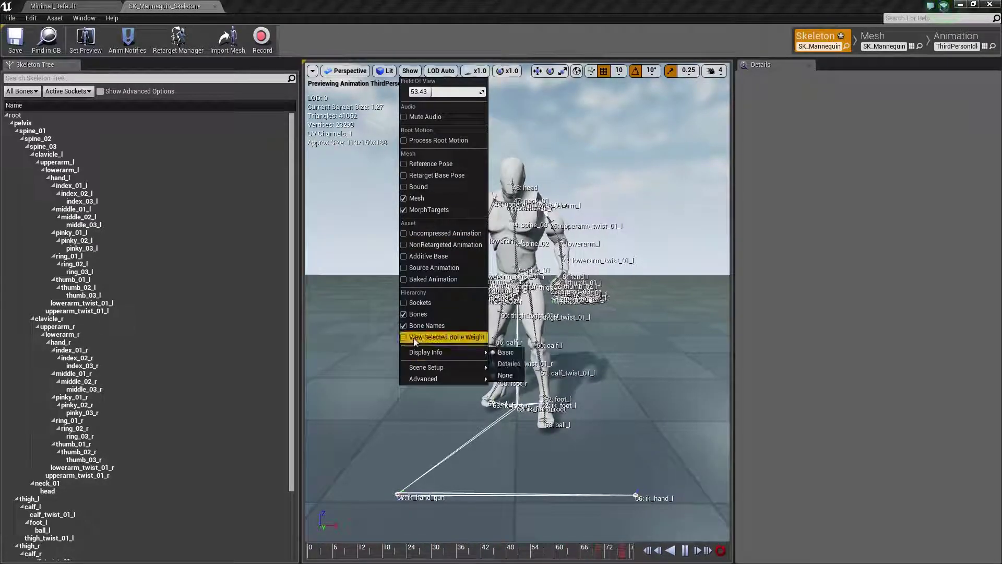
pyautogui.click(415, 313)
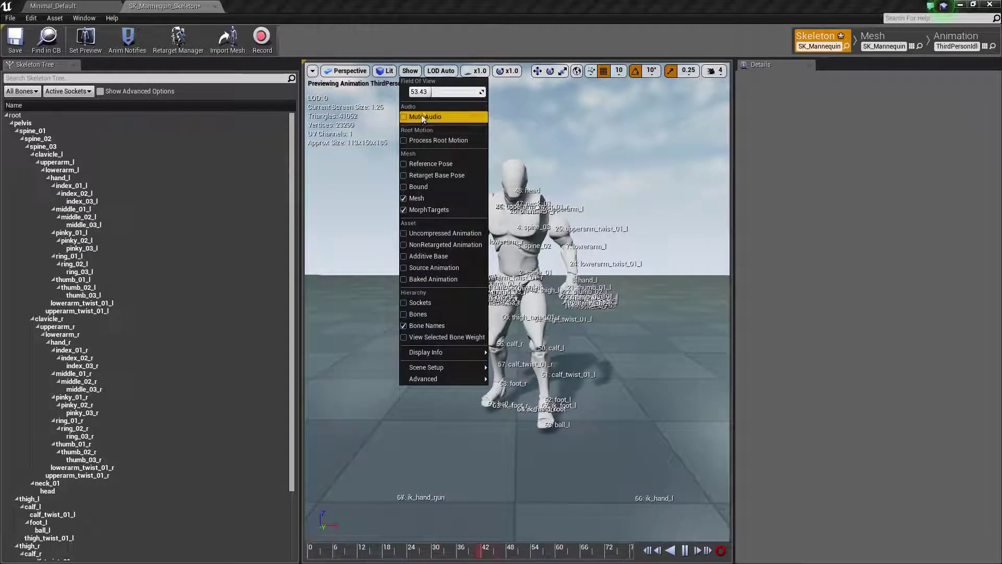
pyautogui.click(413, 330)
# - Set the preview viewport's mesh display info to None
pyautogui.click(410, 71)
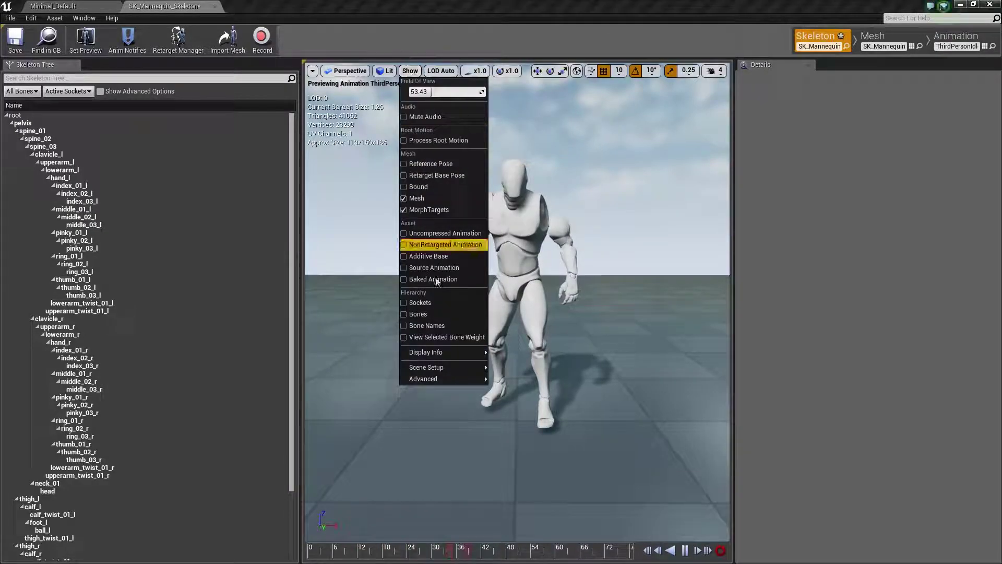
pyautogui.moveTo(434, 351)
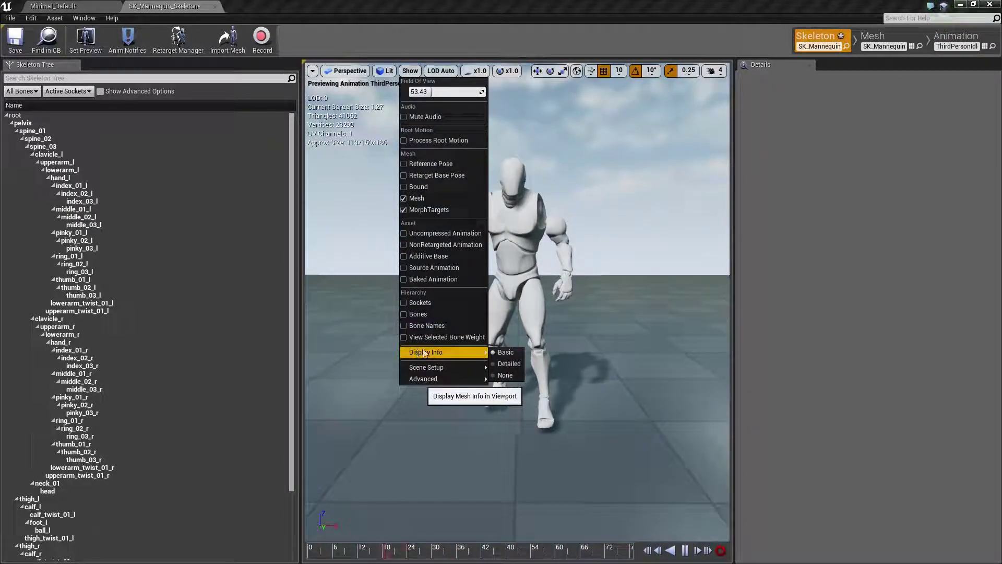
pyautogui.click(504, 376)
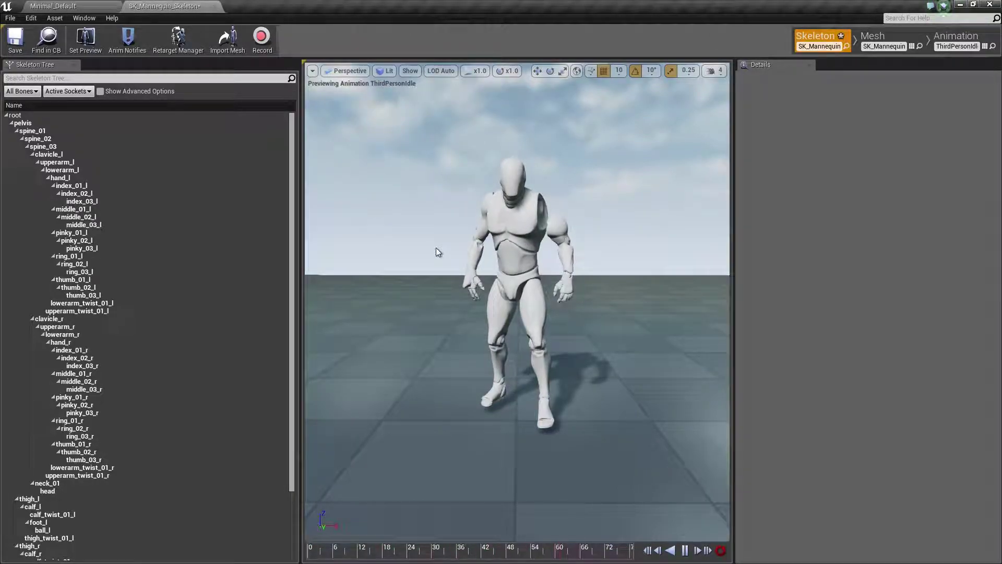
# - Review the viewport's preview LOD choices and the turntable mode and speed options without changing them
pyautogui.click(450, 71)
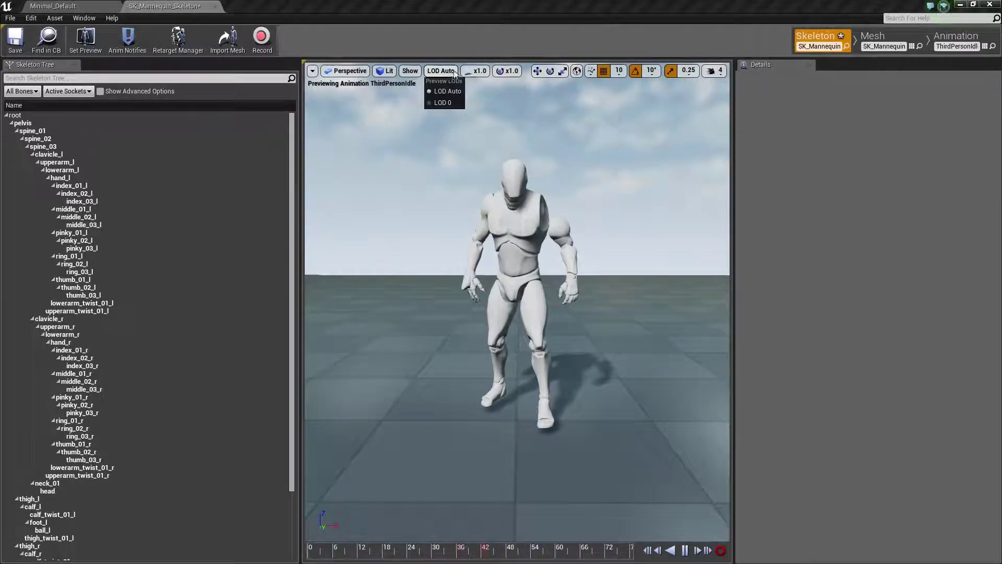
pyautogui.moveTo(500, 73)
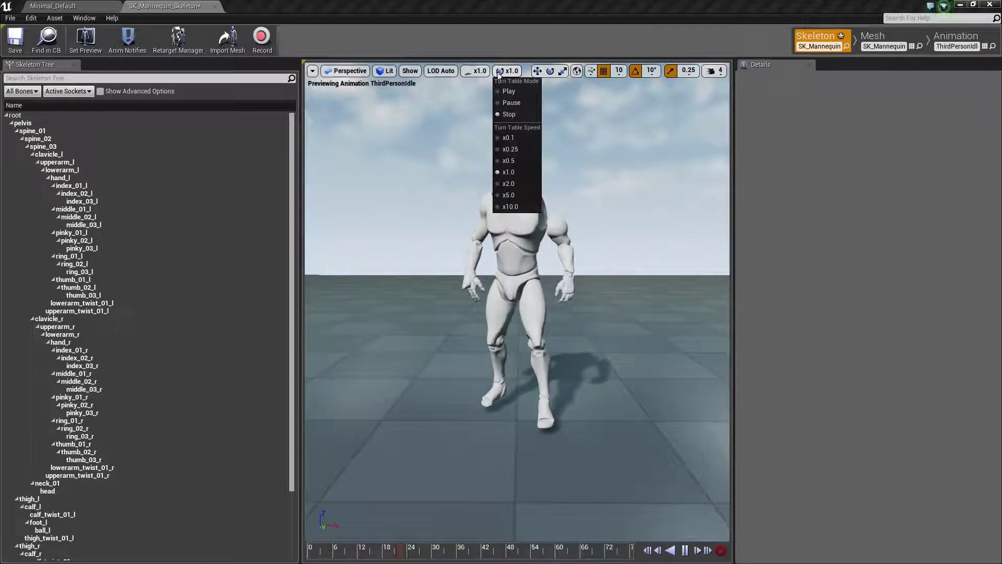
pyautogui.moveTo(464, 70)
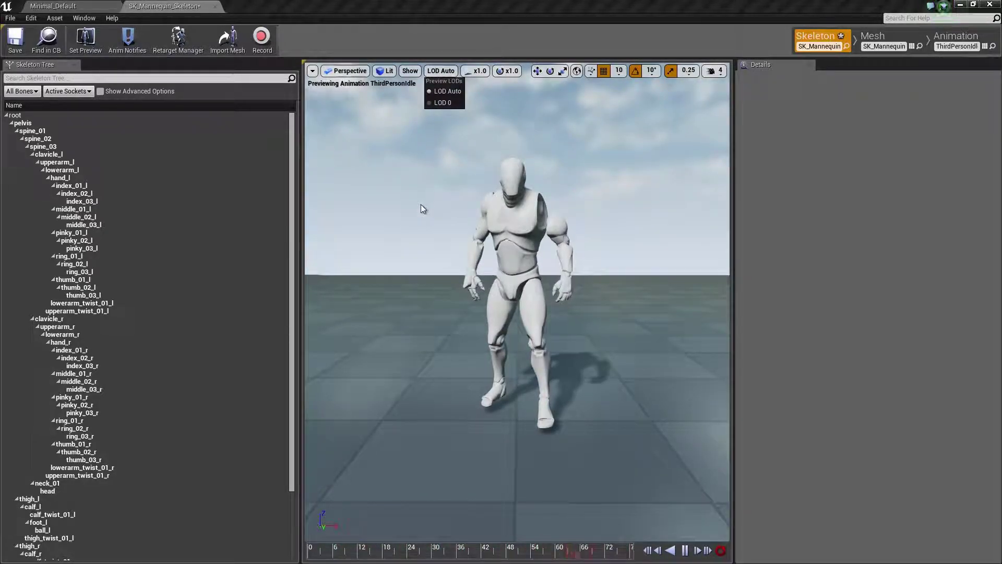
pyautogui.click(422, 207)
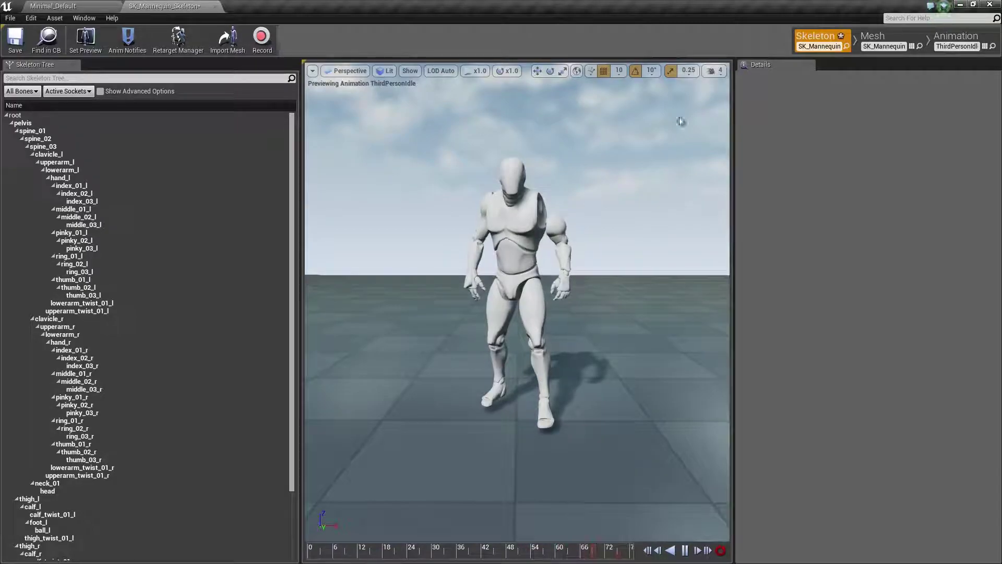
# - Go through Mesh mode to Animation mode and preview the ThirdPersonJump_End, ThirdPersonRun and ThirdPersonWalk animations
pyautogui.click(871, 34)
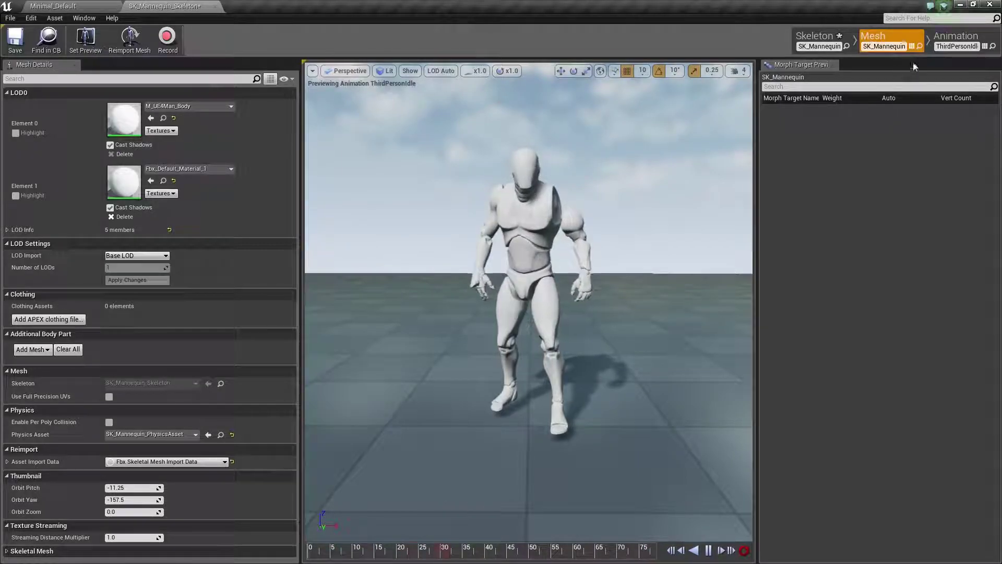
pyautogui.click(956, 37)
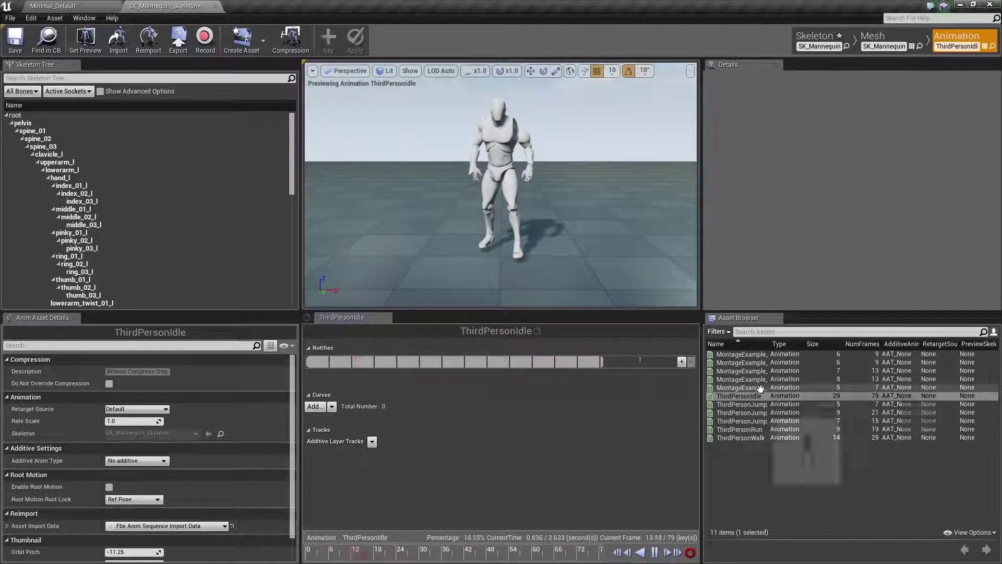
pyautogui.moveTo(755, 415)
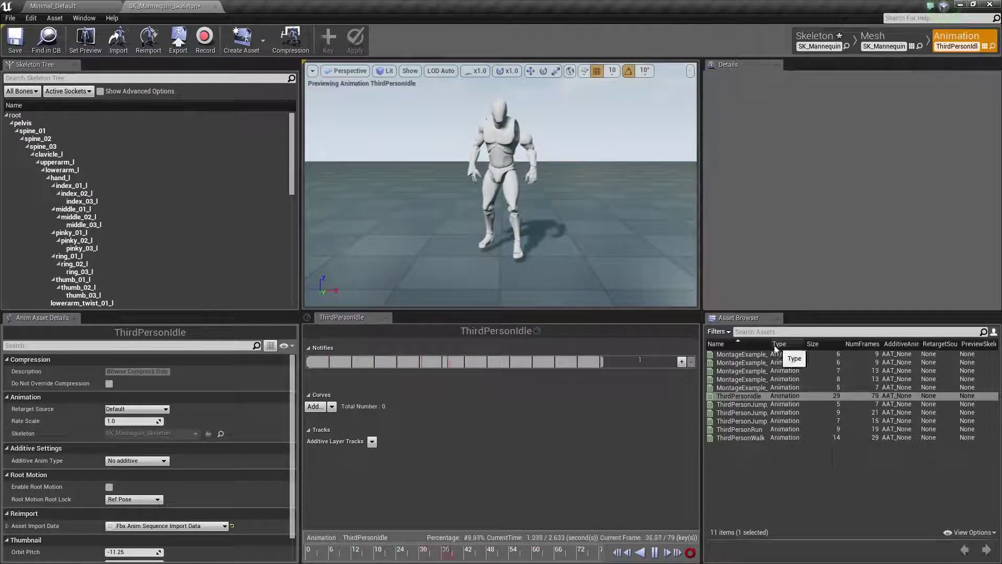
pyautogui.click(758, 396)
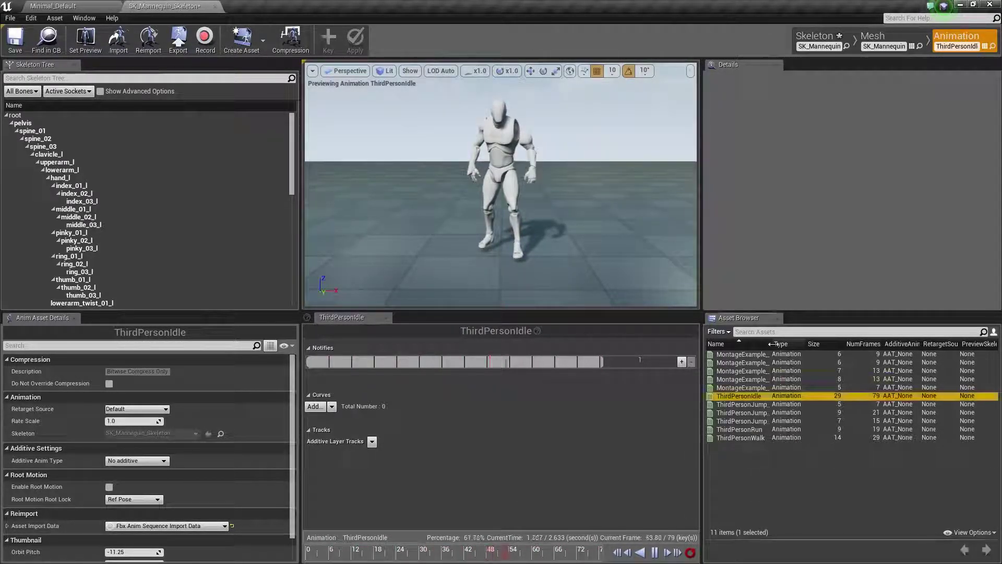
pyautogui.click(760, 404)
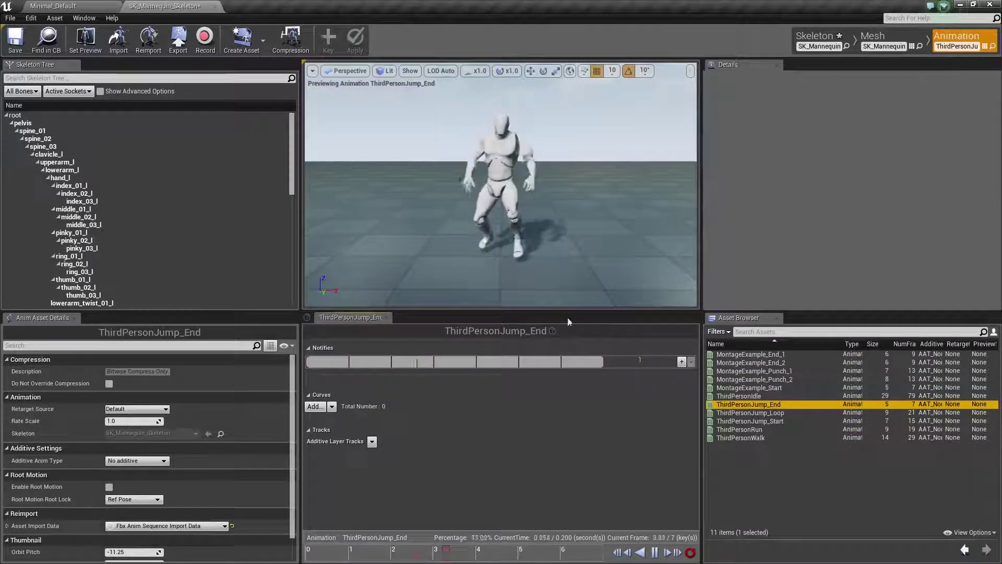
pyautogui.click(733, 429)
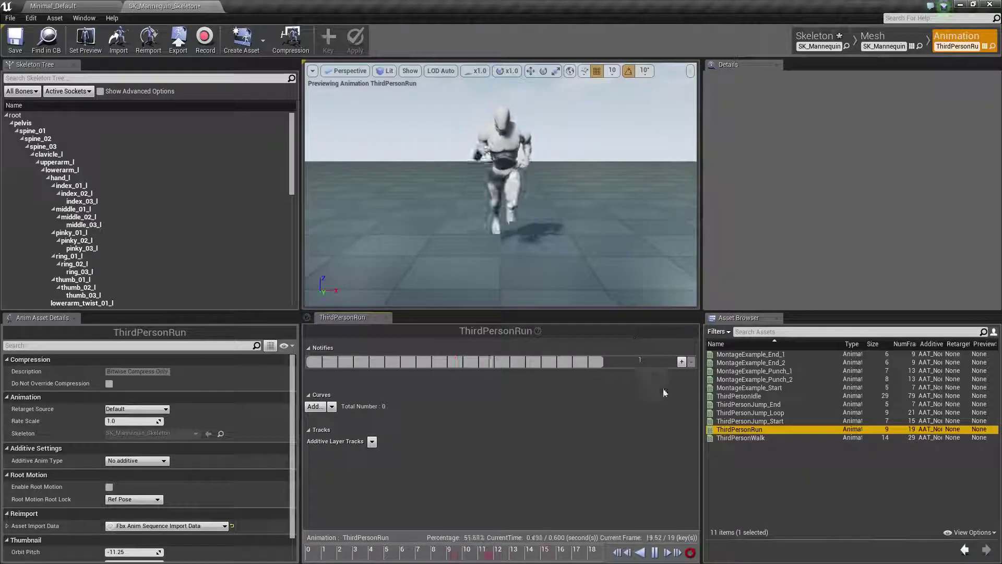
pyautogui.click(728, 438)
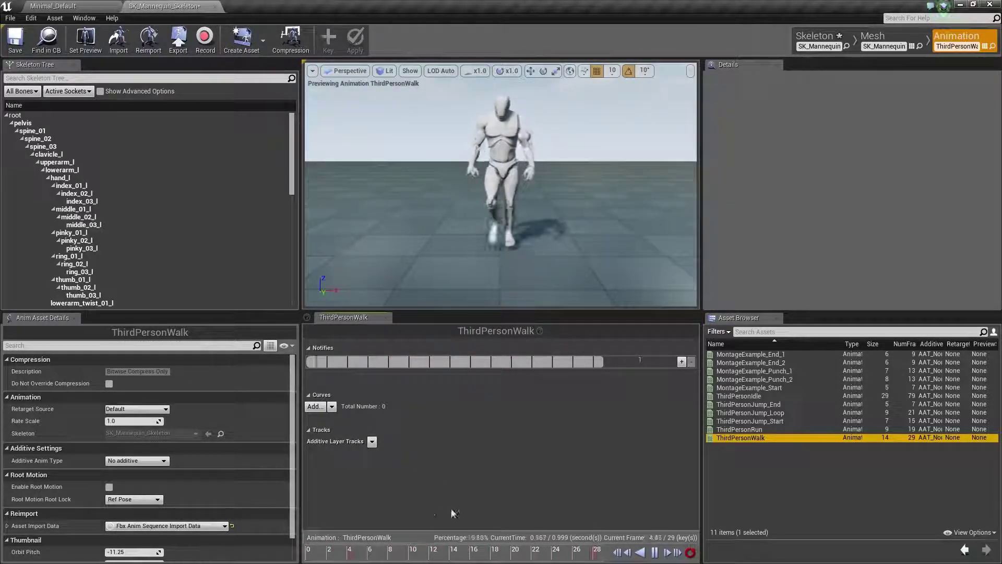
# - Pause the playback, load the ThirdPersonRun animation and scrub through its first frames to about frame 7
pyautogui.click(657, 554)
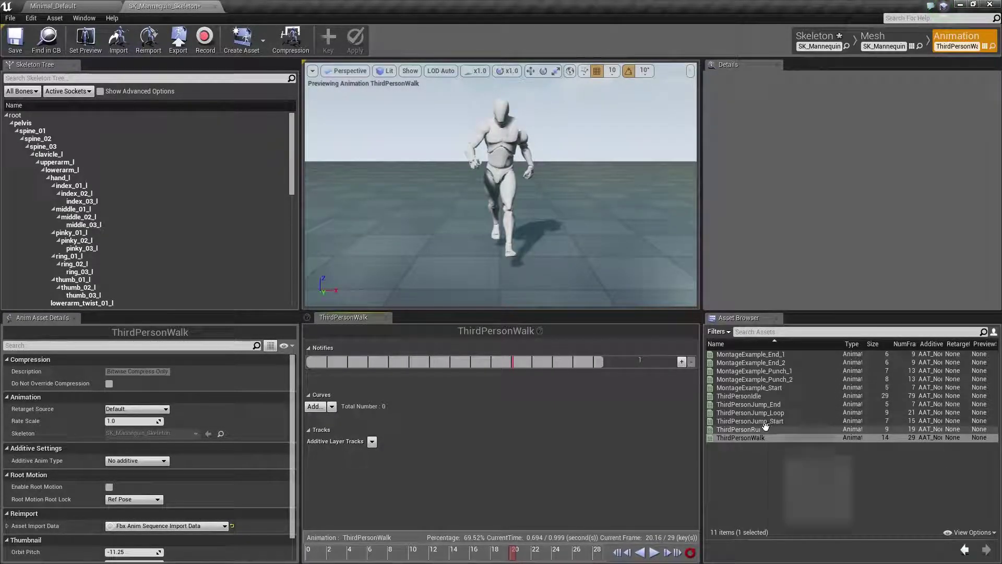
pyautogui.click(746, 429)
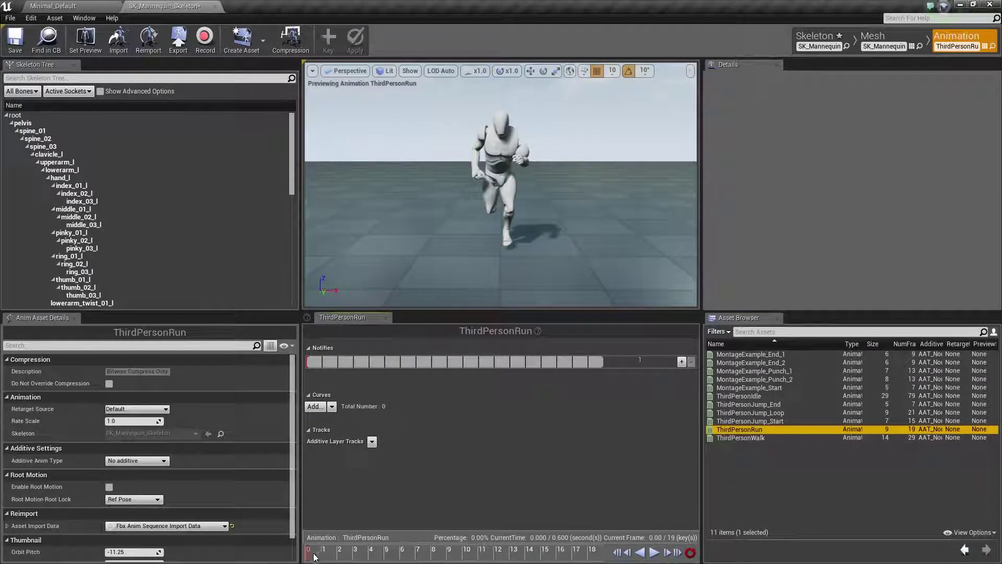
pyautogui.moveTo(313, 556); pyautogui.dragTo(375, 551)
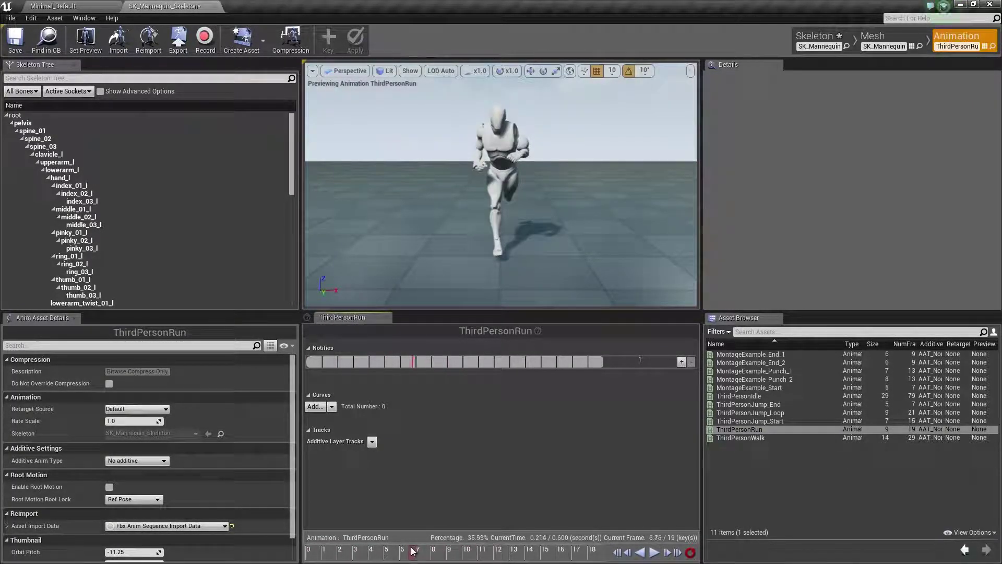
# - View the running mannequin from the side and scrub to the foot contact pose at about frame 7
pyautogui.keyDown('alt'); pyautogui.moveTo(537, 194); pyautogui.dragTo(718, 183); pyautogui.keyUp('alt')
pyautogui.moveTo(481, 218); pyautogui.dragTo(532, 234, button='right')
pyautogui.scroll(-3, 481, 219)
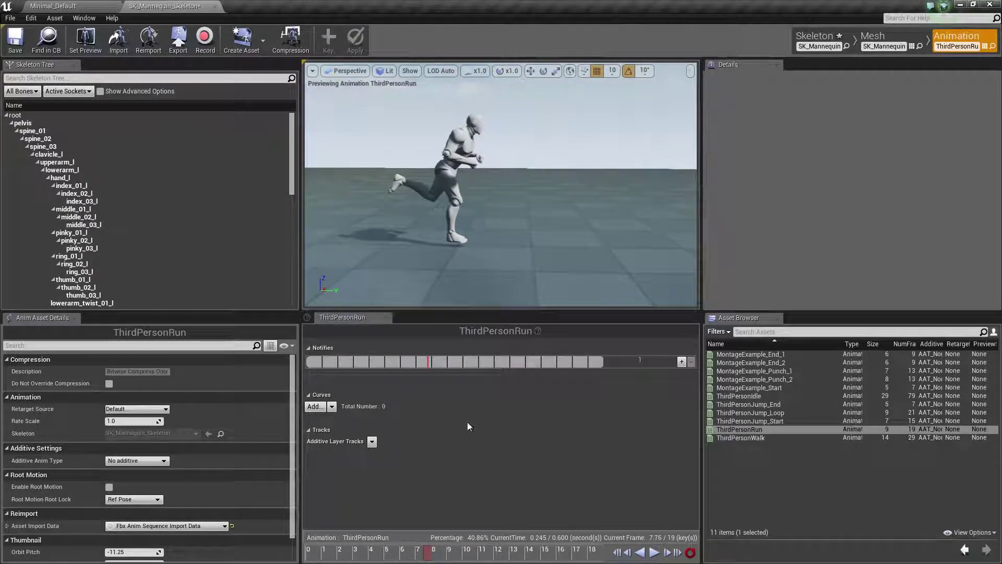
pyautogui.moveTo(427, 558)
pyautogui.mouseDown()
pyautogui.moveTo(313, 553)
pyautogui.moveTo(420, 552)
pyautogui.mouseUp()
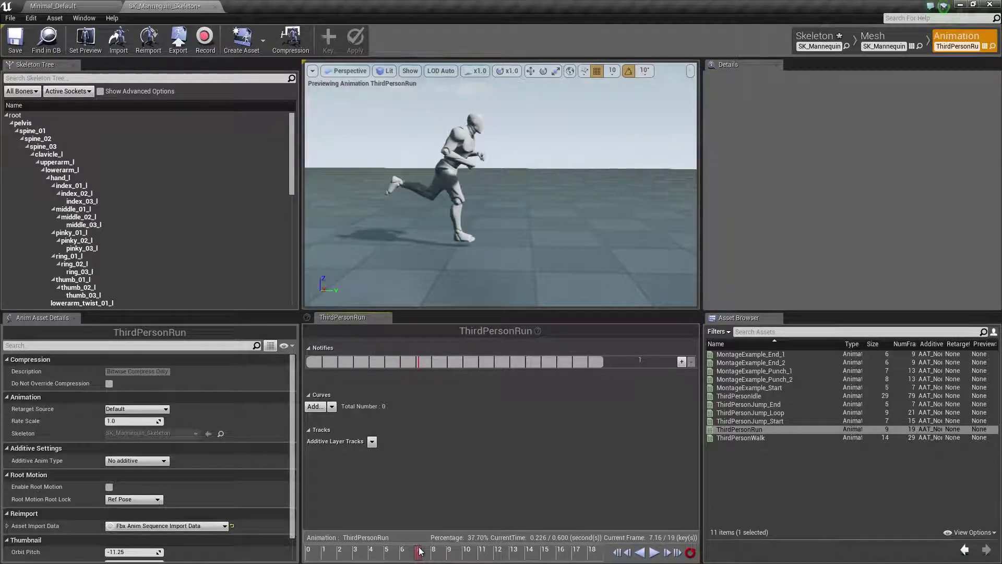
# - Review the Add Notify options on the Notifies track near frame 7, and scrub the run to about frame 12.7
pyautogui.rightClick(417, 363)
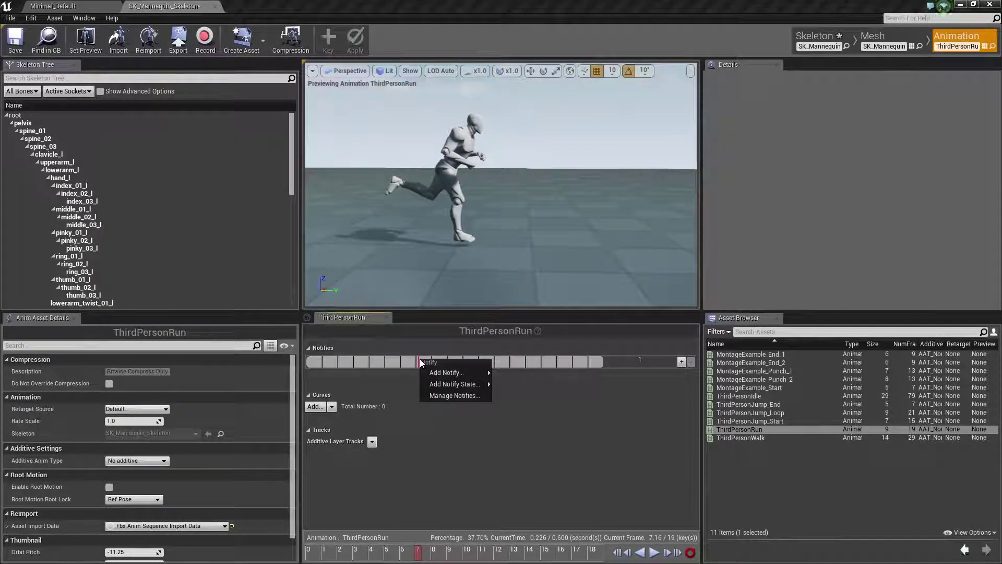
pyautogui.moveTo(440, 372)
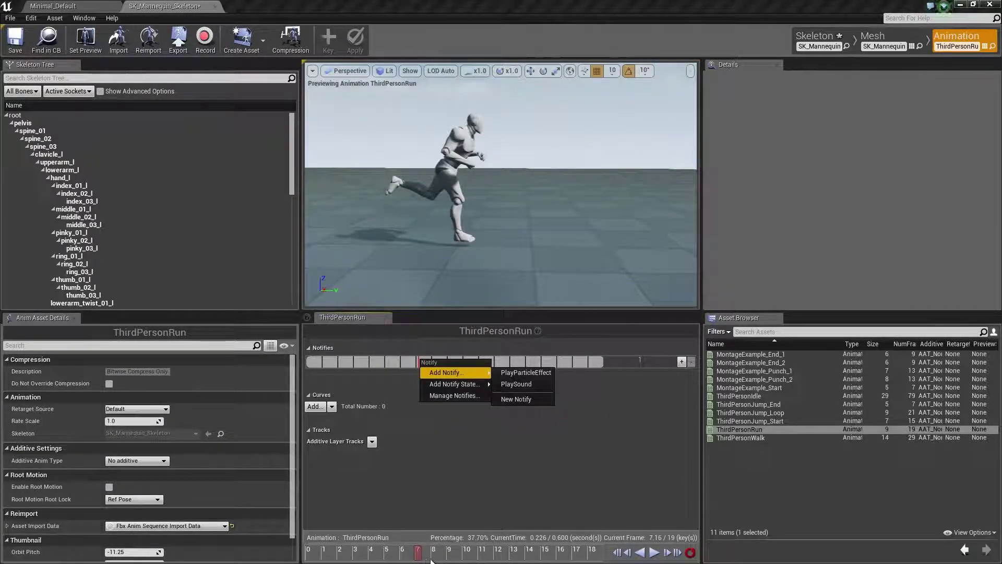
pyautogui.moveTo(431, 559); pyautogui.dragTo(505, 554)
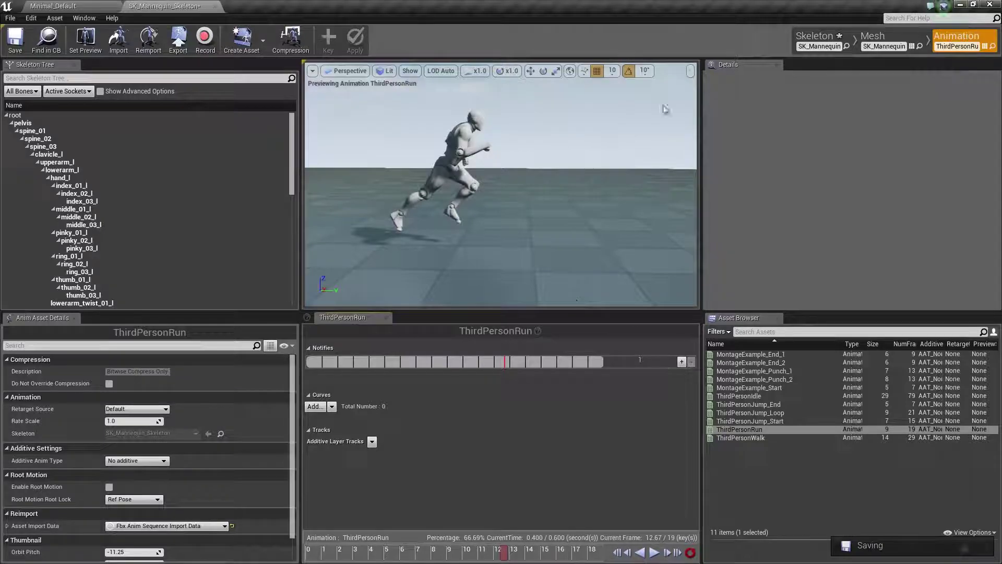
# - Return from Animation mode to Skeleton mode
pyautogui.click(900, 38)
pyautogui.click(817, 42)
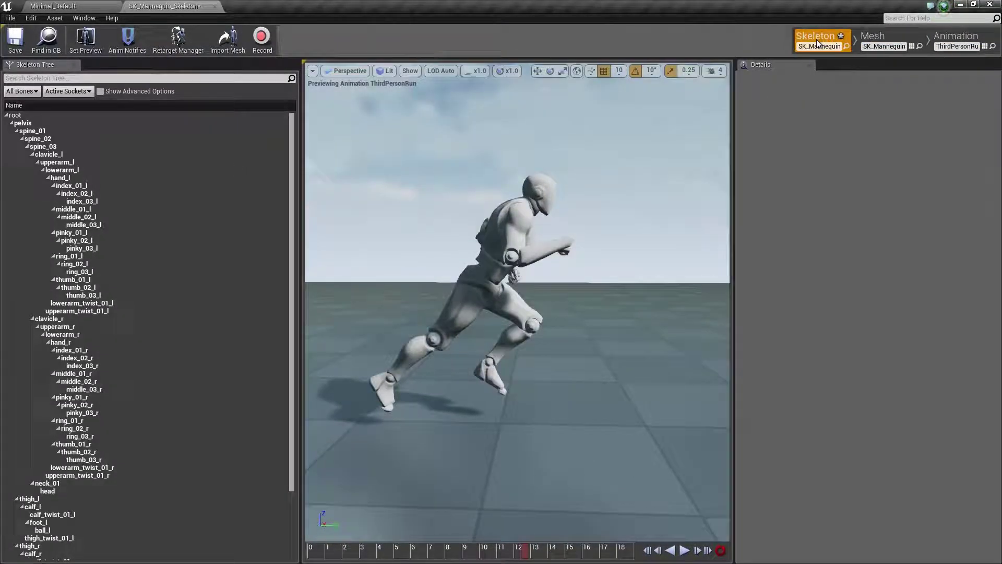